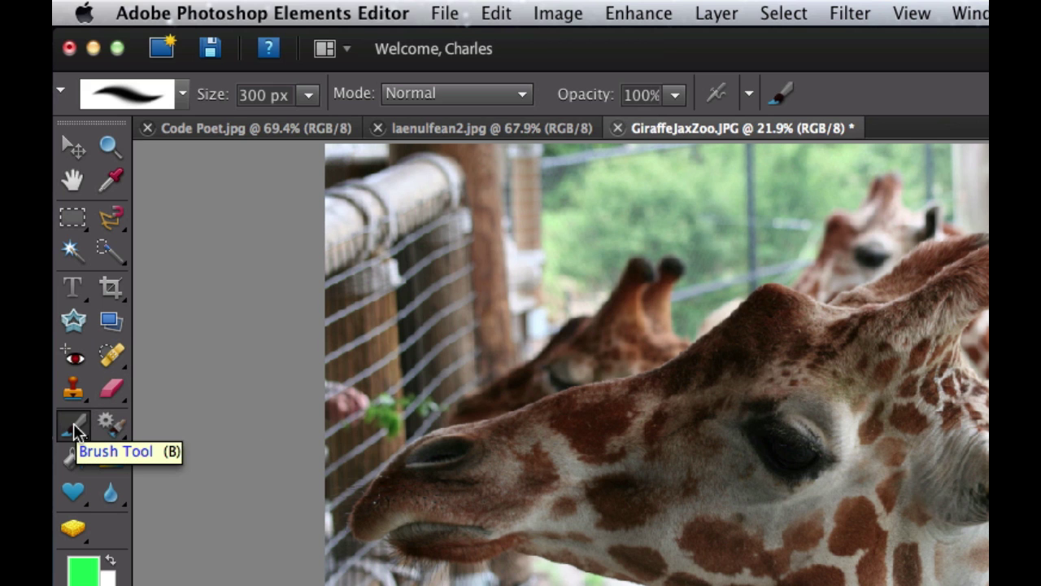
Draw a green 7-shaped stroke over the photo on a new layer with the Pencil Tool, and turn off Auto Erase.
click(75, 430)
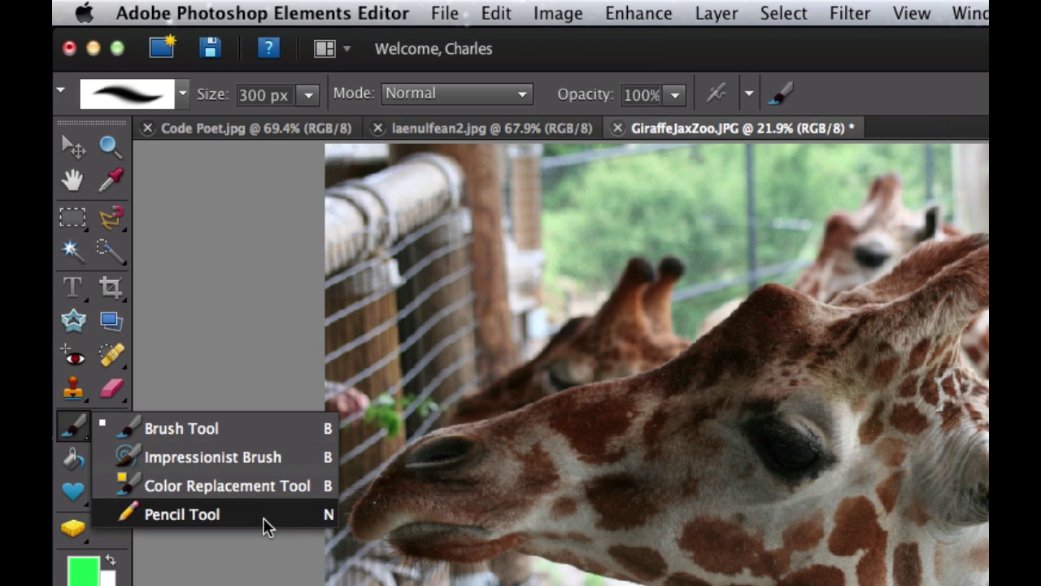
click(203, 519)
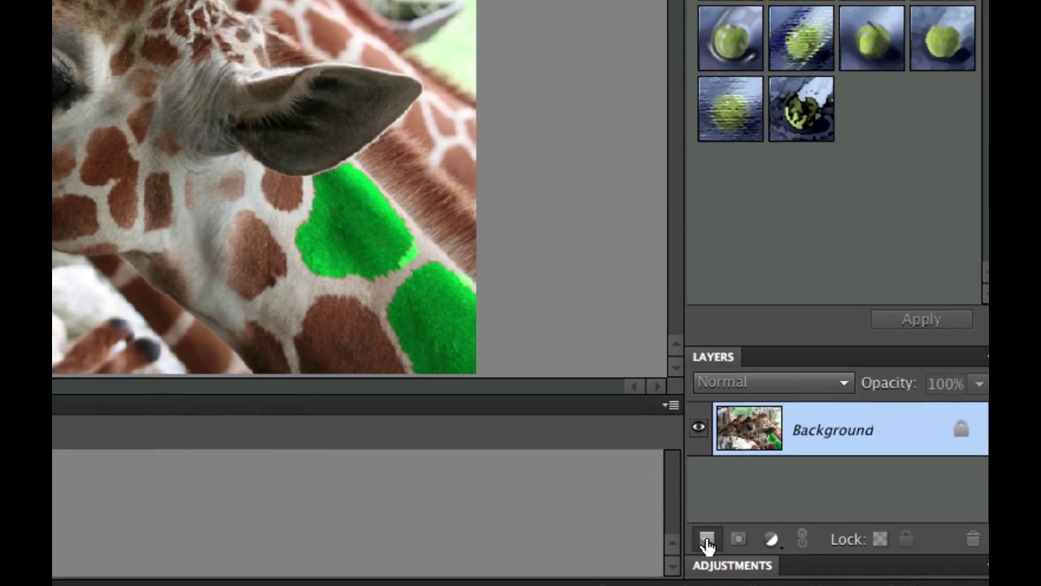
click(682, 530)
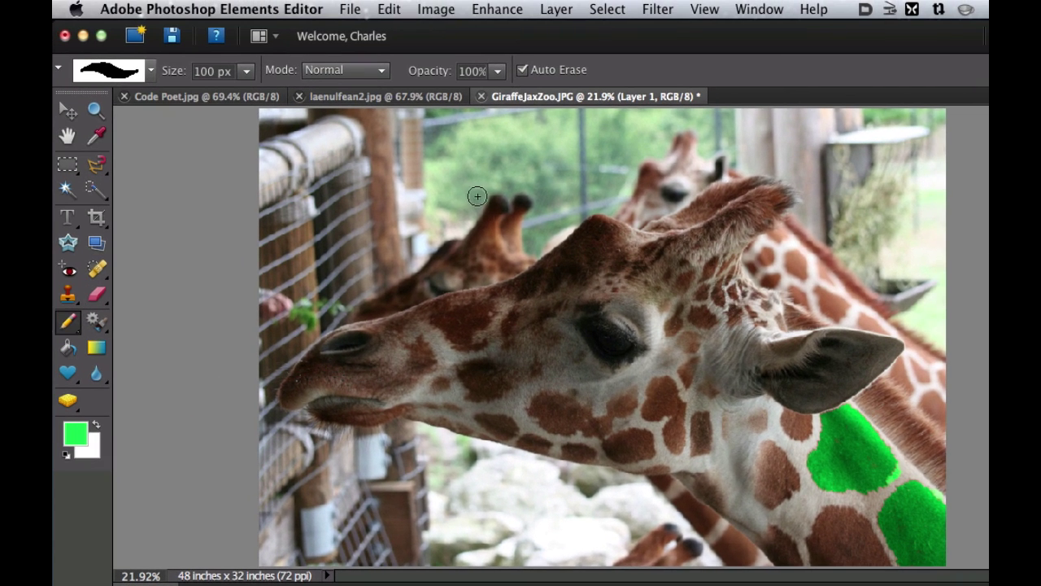
mouse_move(359, 153)
mouse_down()
mouse_move(518, 148)
mouse_move(500, 304)
mouse_up()
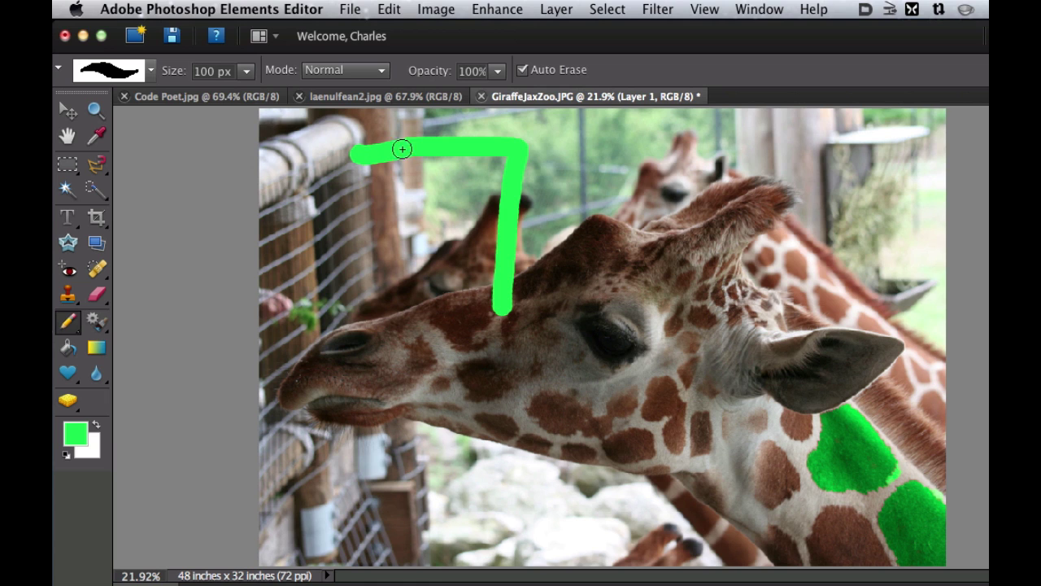
drag(516, 150, 504, 307)
click(523, 70)
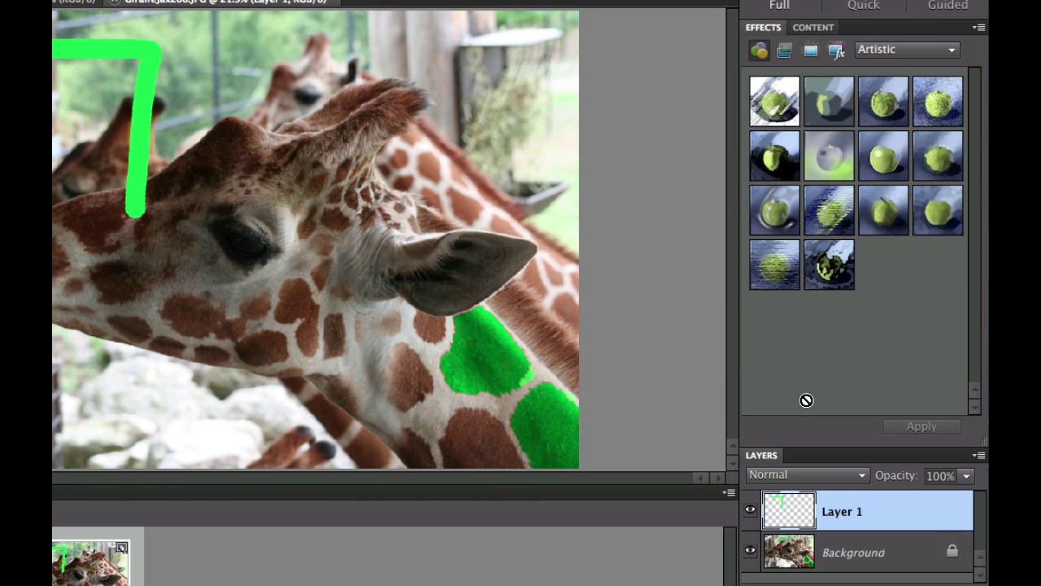
Try the Overlay blend mode on Layer 1 and return it to Normal.
click(834, 475)
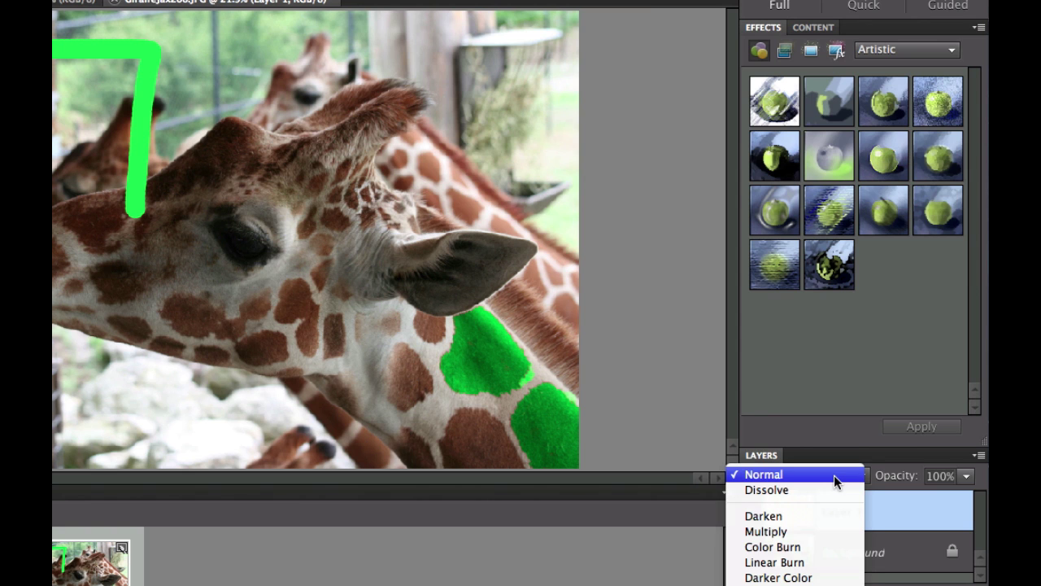
click(810, 553)
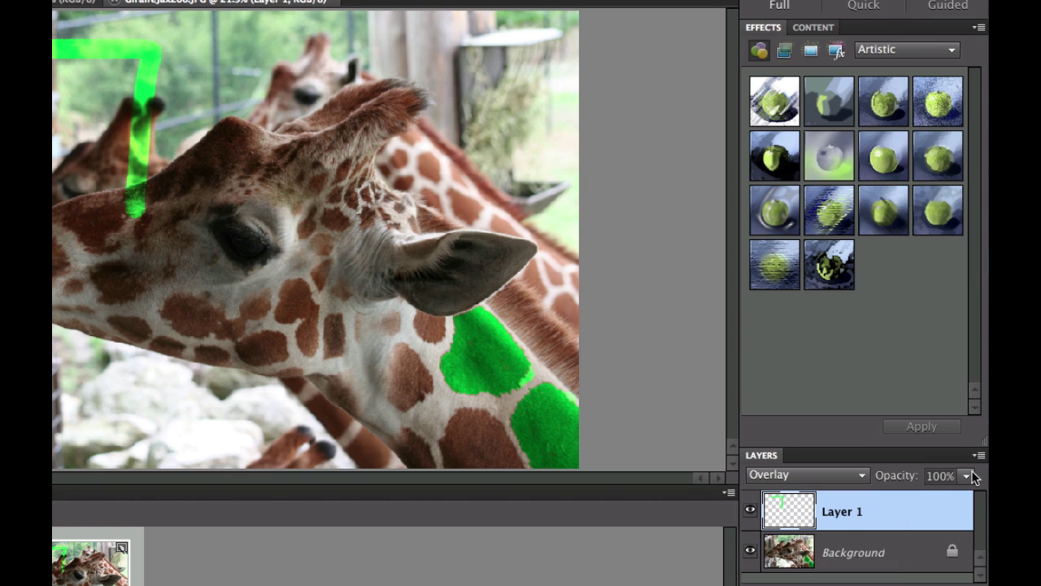
click(864, 478)
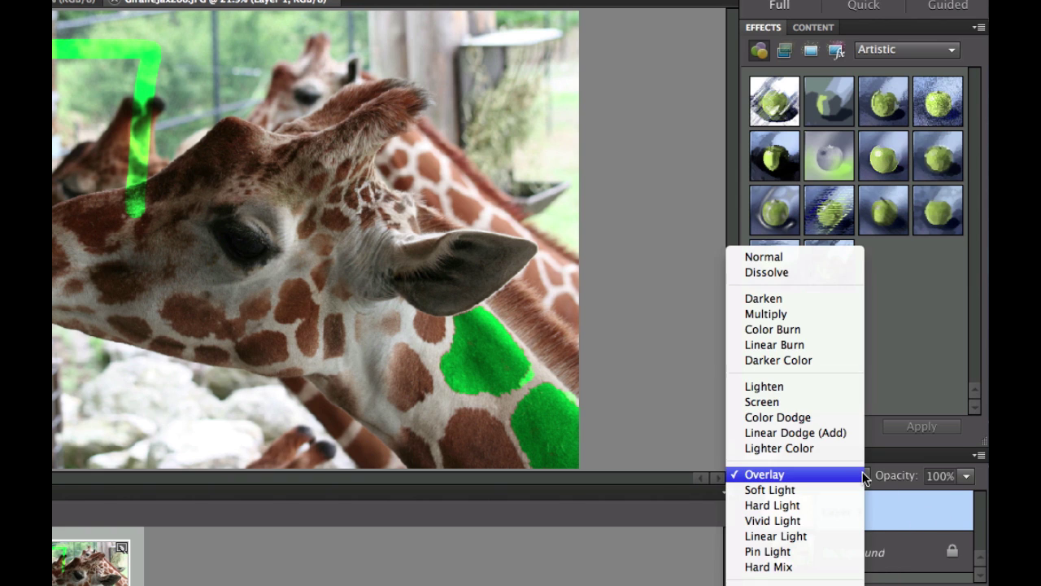
click(818, 253)
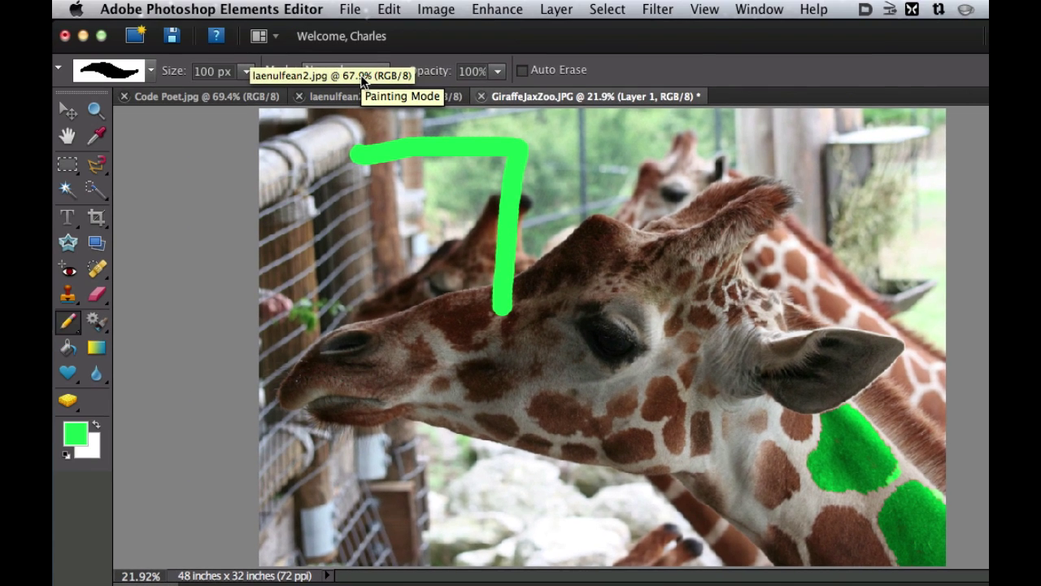
Set the pencil size to 175 px.
click(247, 72)
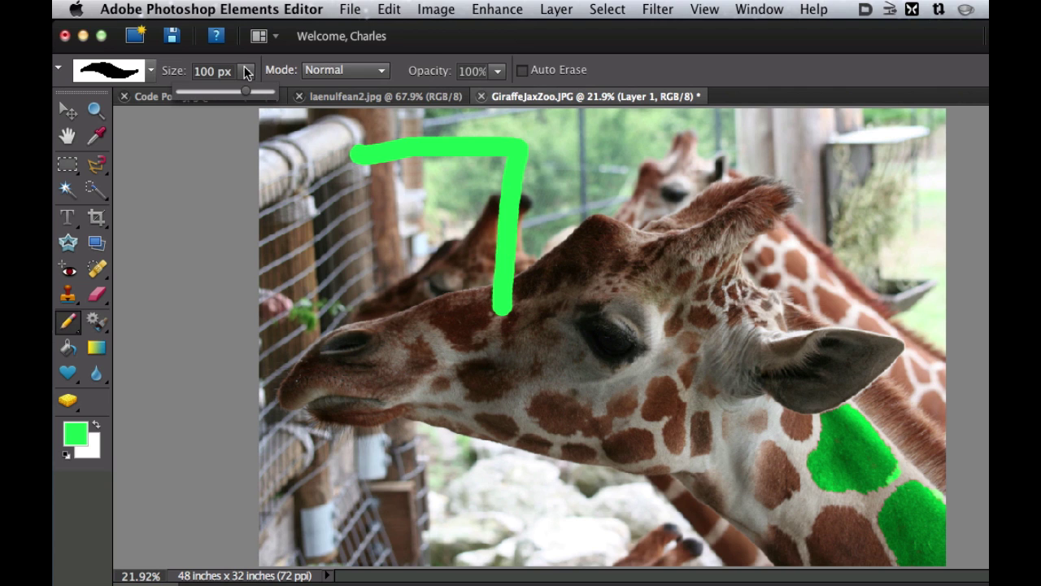
click(459, 47)
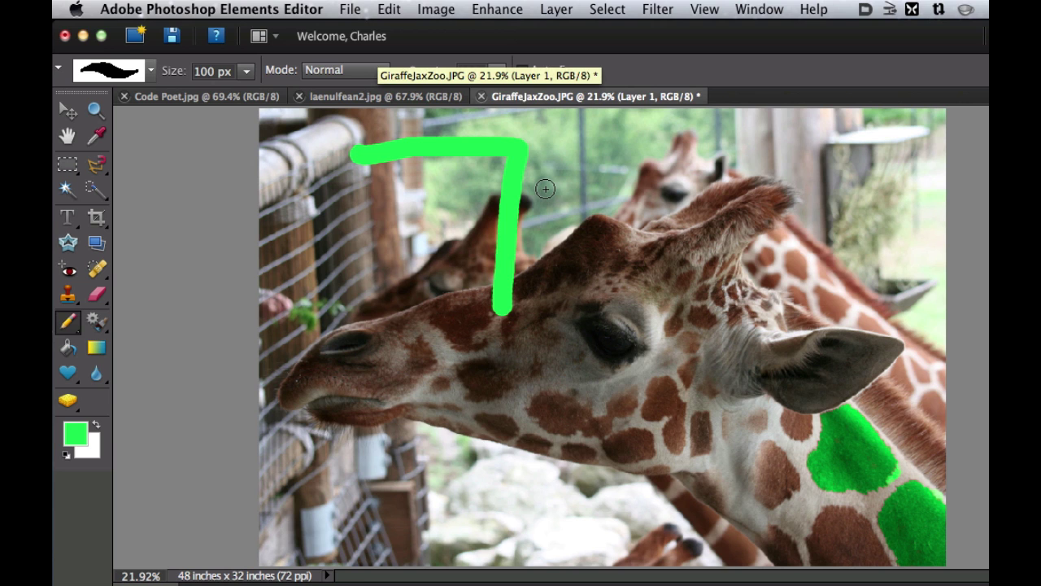
key(bracketright)
key(bracketright)
key(bracketright)
key(bracketleft)
key(bracketleft)
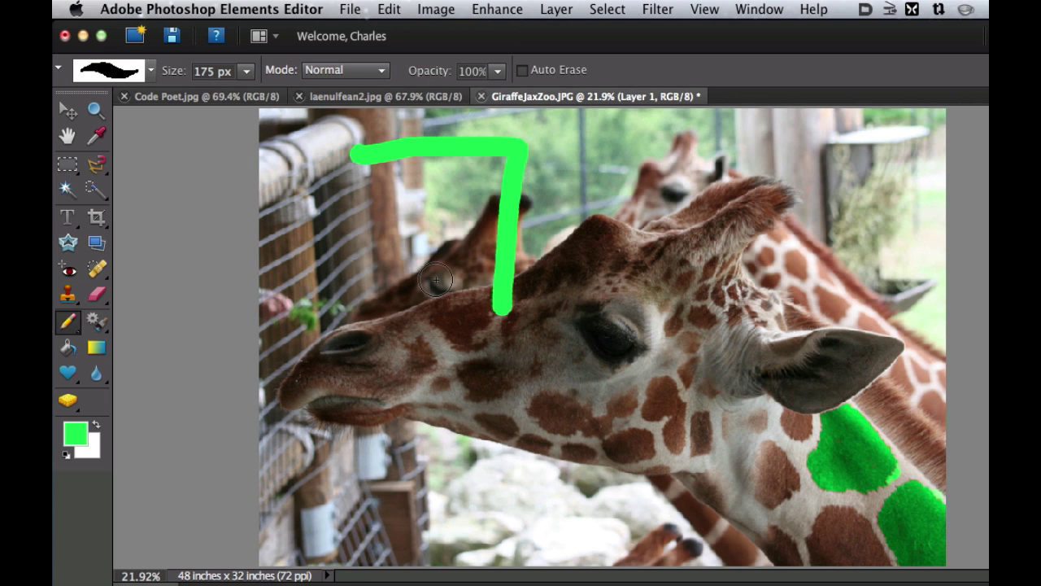
Choose the Scattered Maple Leaves tip from the Default Brushes for the pencil.
click(152, 73)
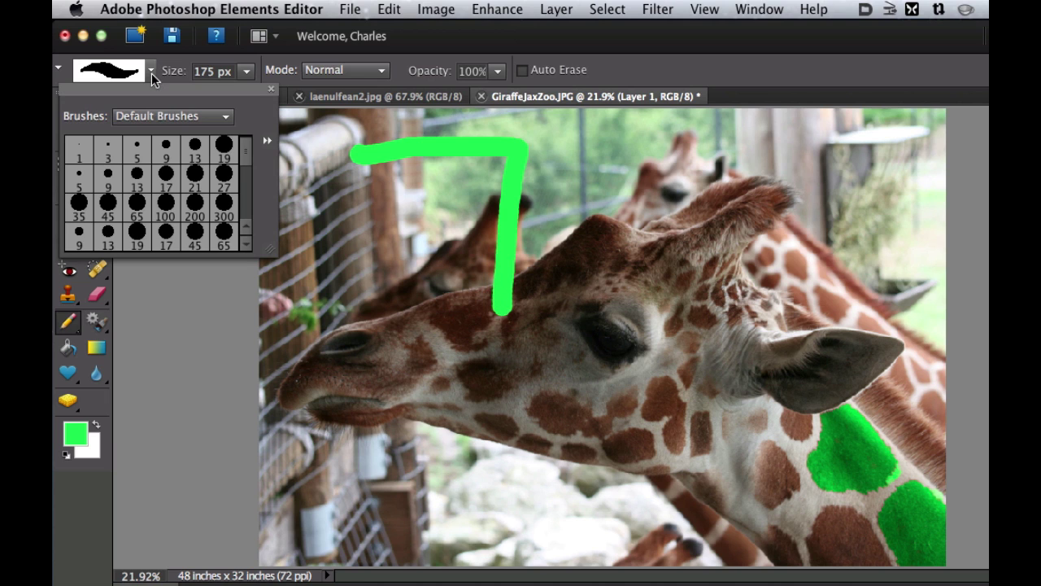
scroll(233, 186, down, 10)
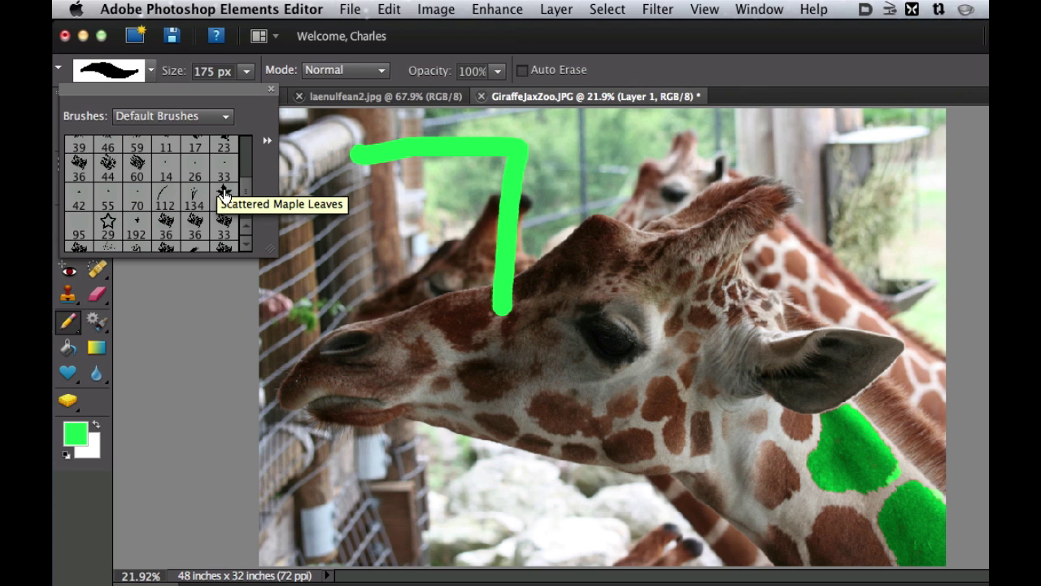
click(223, 194)
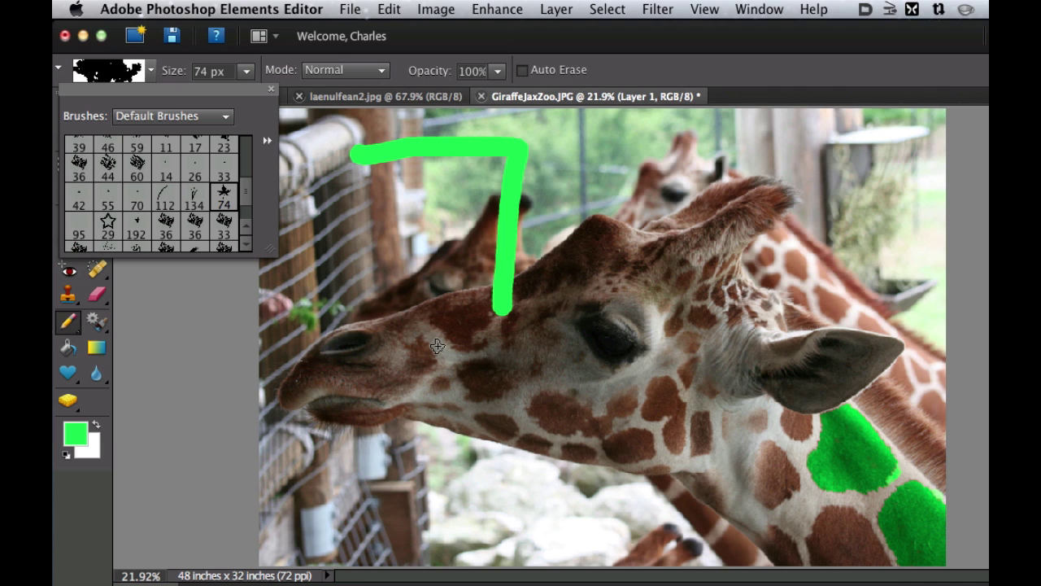
key(bracketright)
key(bracketright)
click(193, 346)
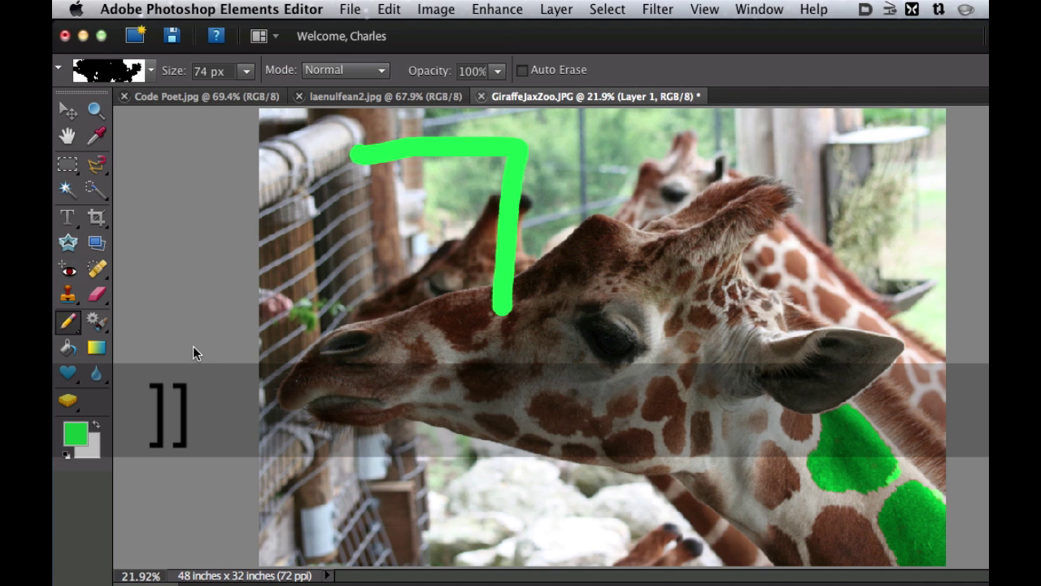
Enlarge the pencil tip to 500 px and scatter green maple leaves across the giraffe's face.
key(bracketright)
key(bracketright)
key(bracketright)
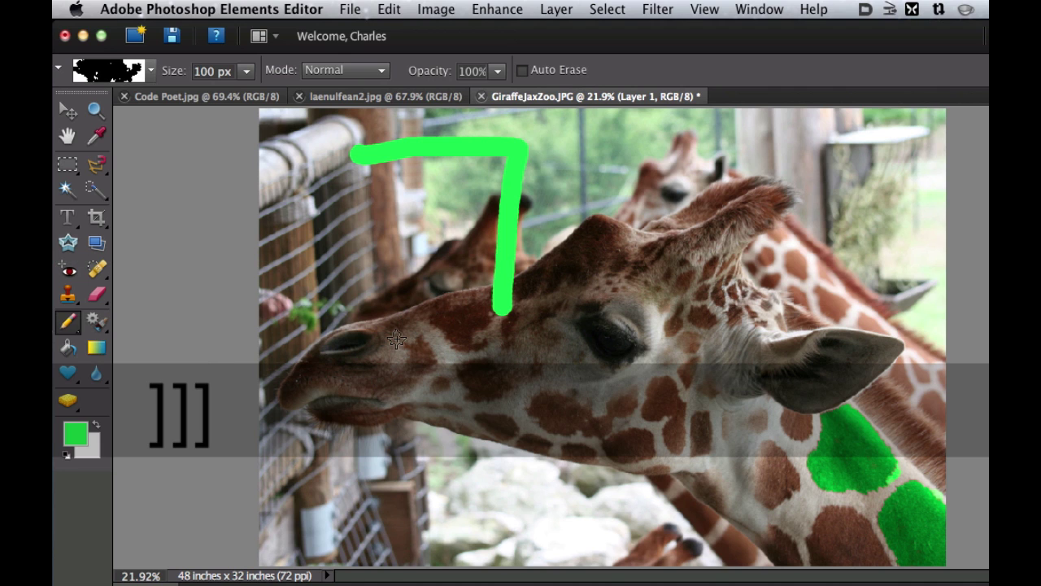
key(bracketright)
key(bracketright)
key(bracketright)
key(bracketright)
key(bracketright)
key(bracketright)
key(bracketright)
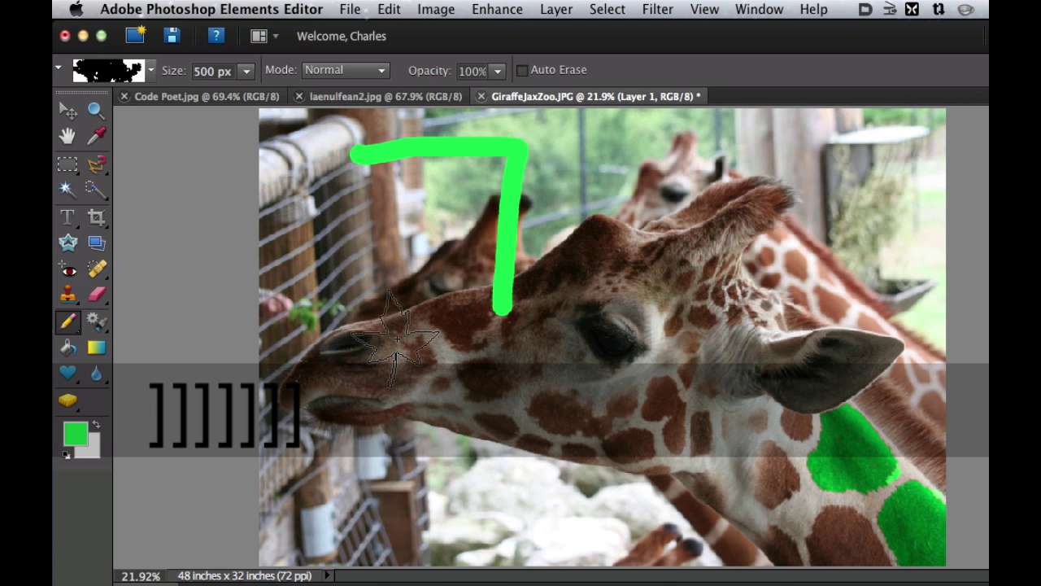
click(737, 263)
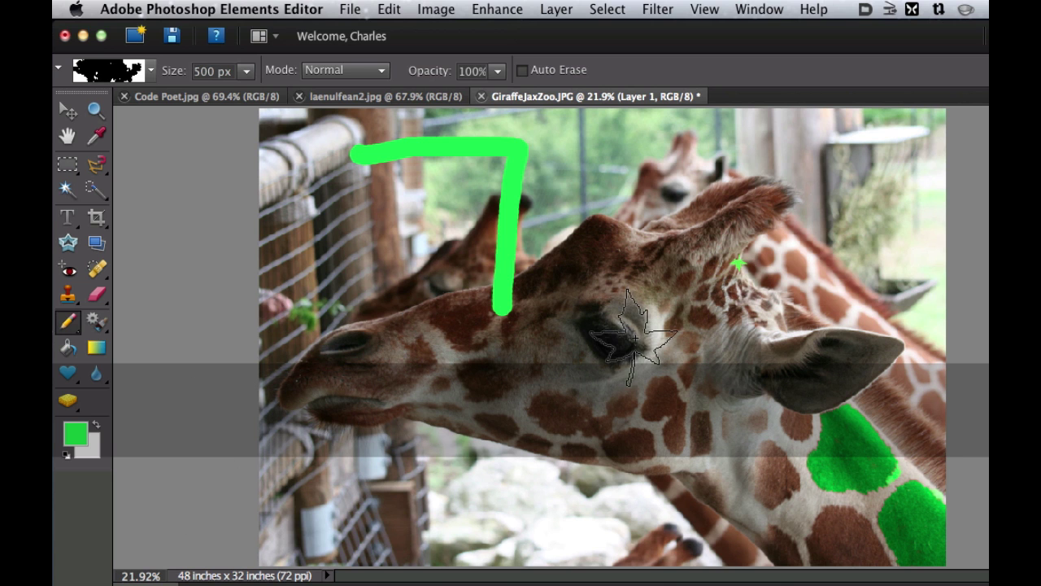
mouse_move(635, 335)
mouse_down()
mouse_move(594, 314)
mouse_move(455, 350)
mouse_move(470, 379)
mouse_up()
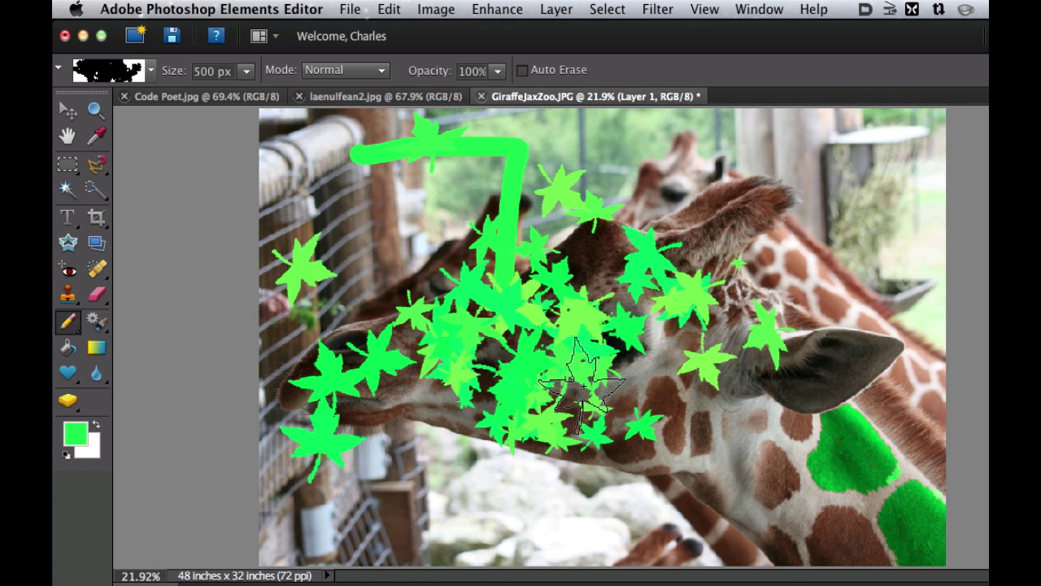
Draw a curved trail of small green stars around the feeder behind the giraffe with the 29 px star tip.
click(151, 71)
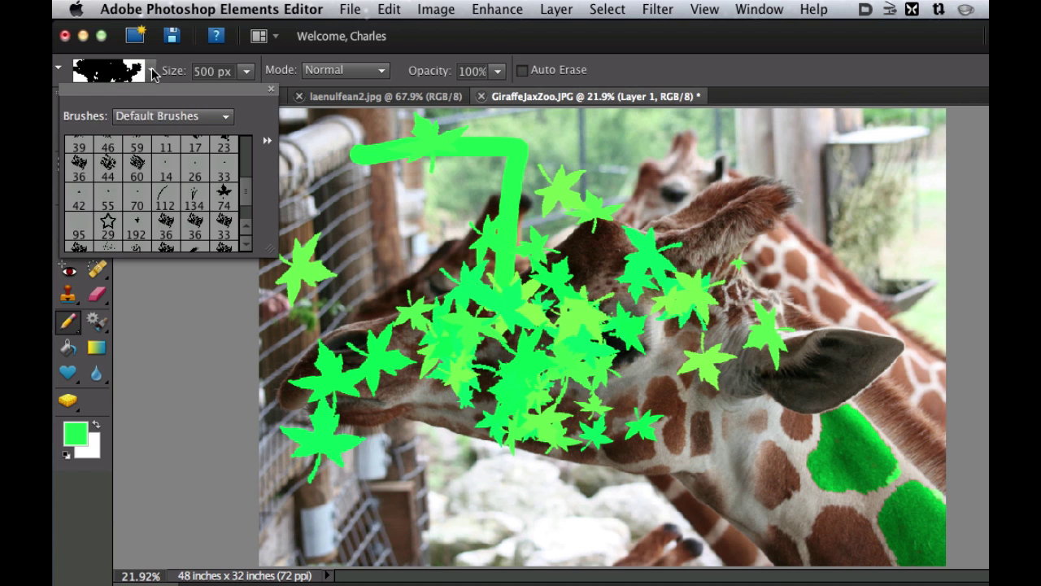
click(108, 225)
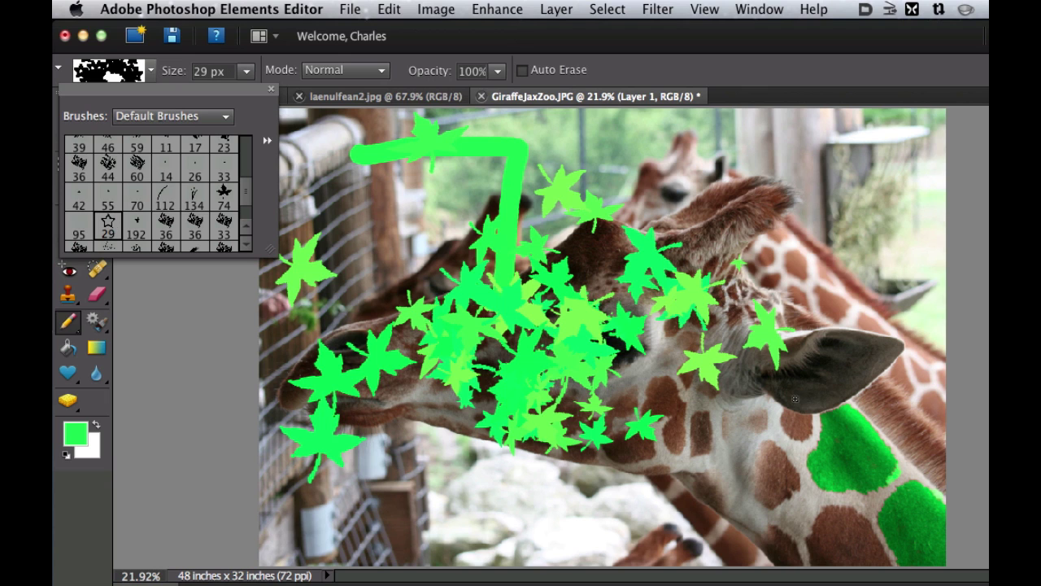
click(832, 227)
mouse_move(830, 226)
mouse_down()
mouse_move(849, 156)
mouse_move(879, 250)
mouse_move(813, 289)
mouse_up()
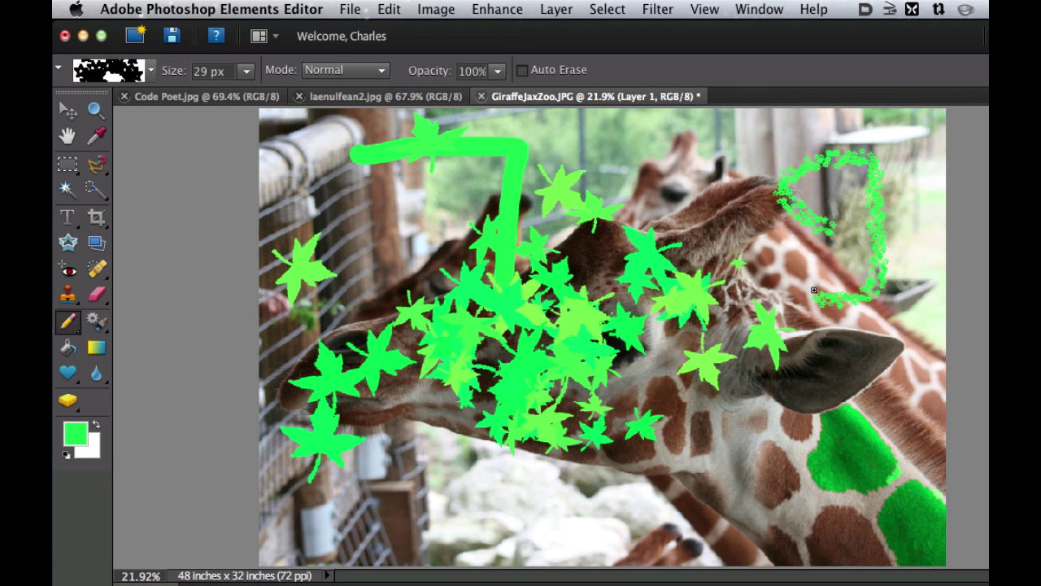
Draw bands of green grass over the rocks below the giraffe's head with the 134 px grass tip.
click(151, 71)
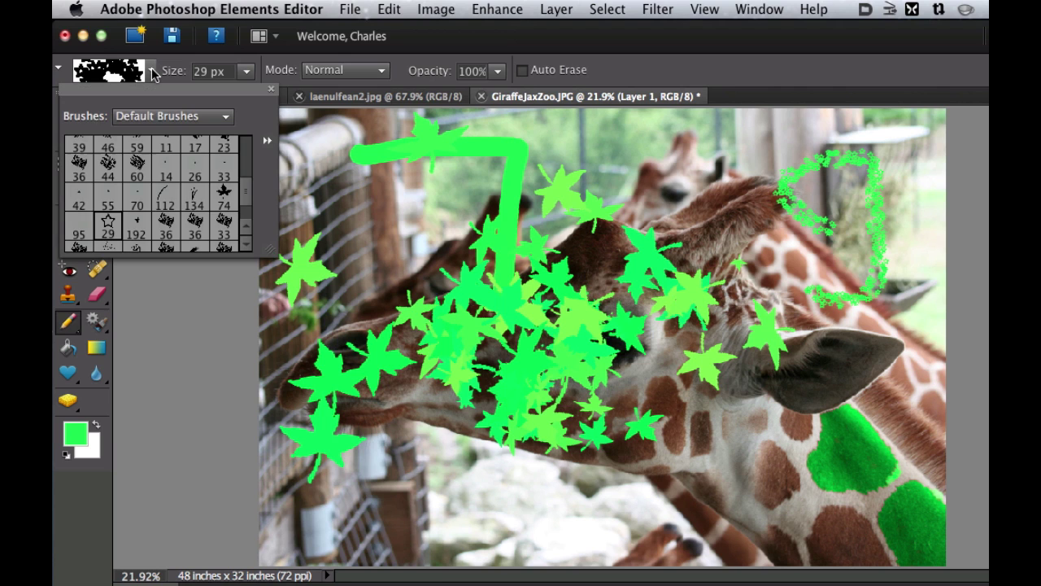
click(184, 197)
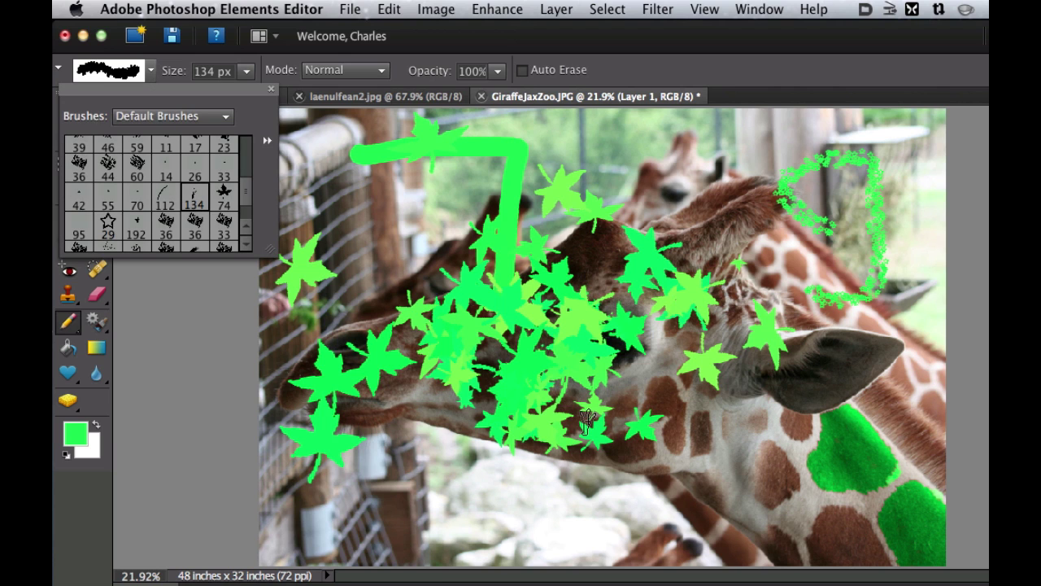
click(683, 511)
mouse_move(683, 511)
mouse_down()
mouse_move(575, 505)
mouse_move(750, 496)
mouse_move(703, 510)
mouse_move(745, 525)
mouse_move(529, 546)
mouse_up()
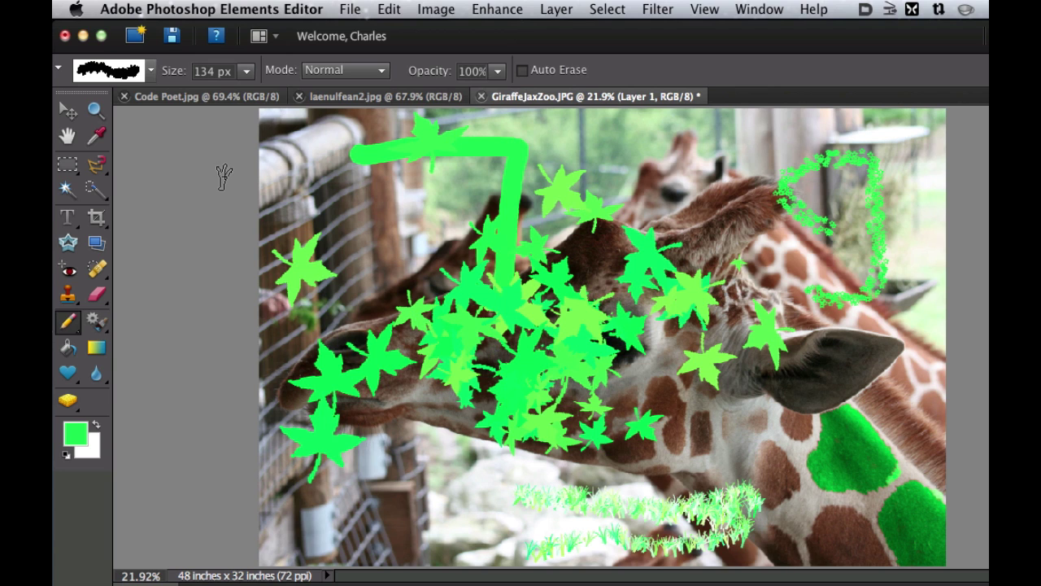
Load the Calligraphic Brushes set for the pencil and switch back to Default Brushes.
click(150, 71)
click(152, 74)
click(151, 73)
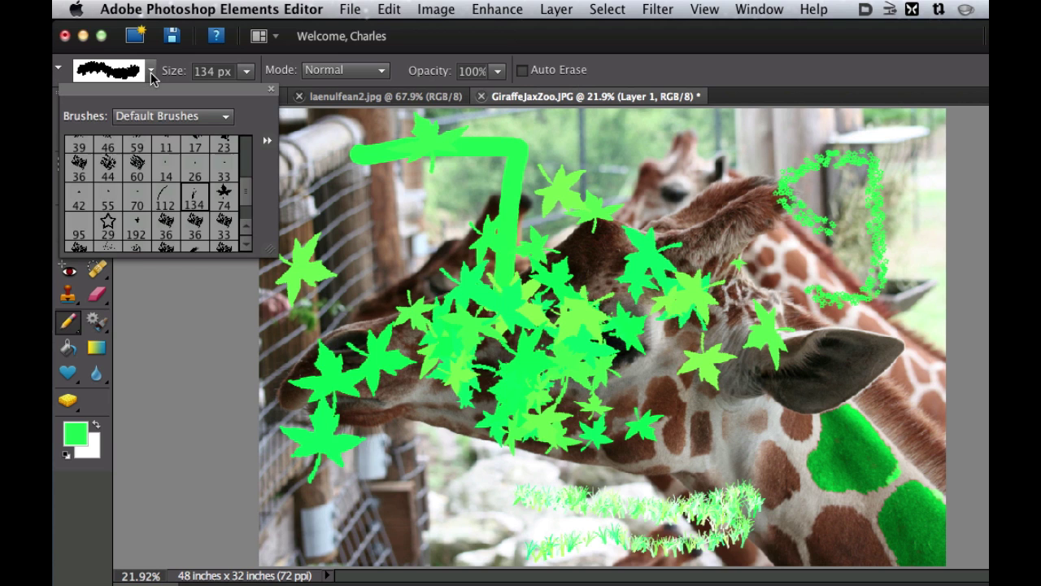
click(226, 120)
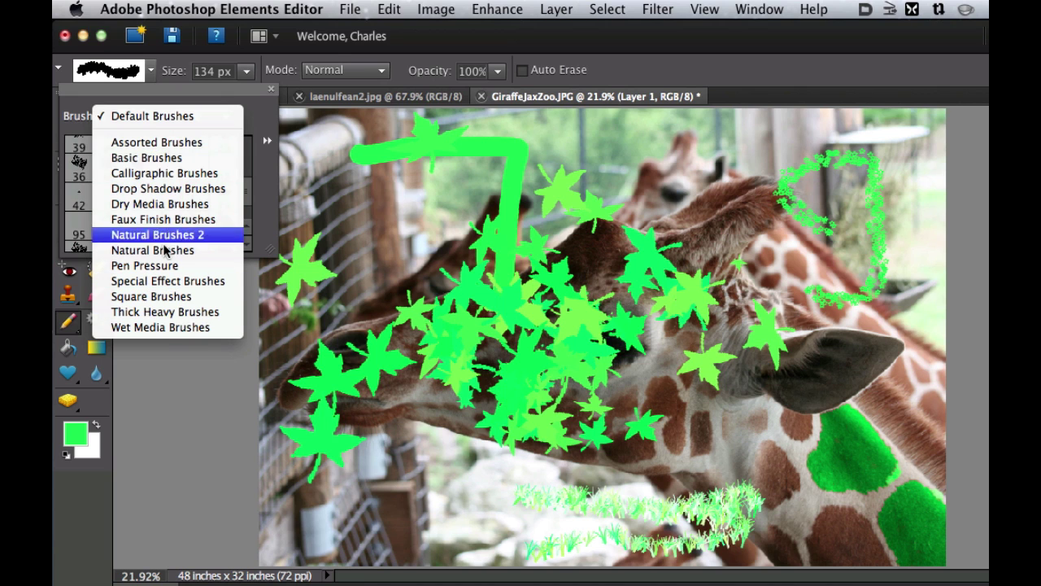
click(166, 173)
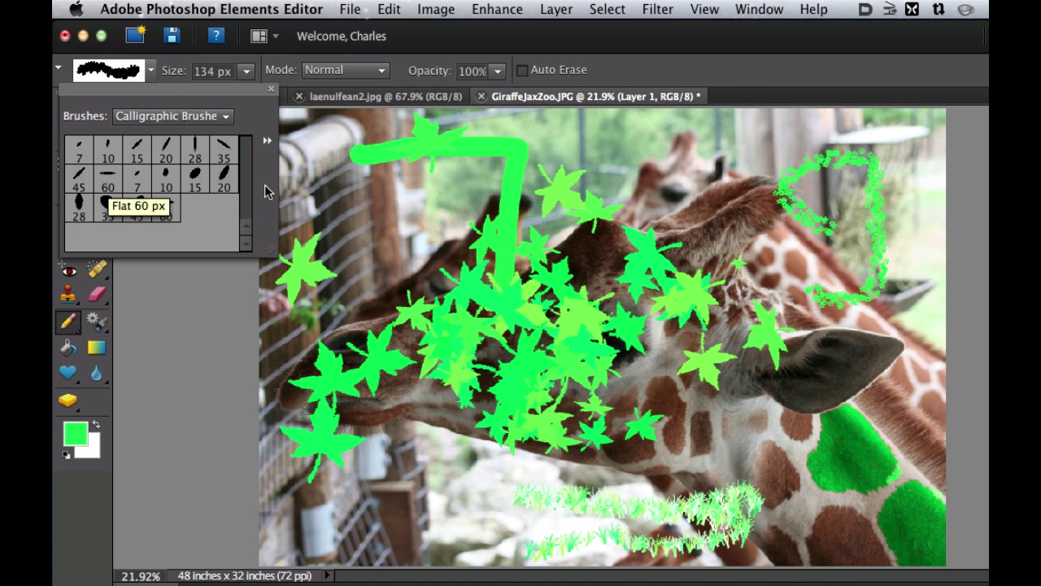
click(220, 119)
click(203, 63)
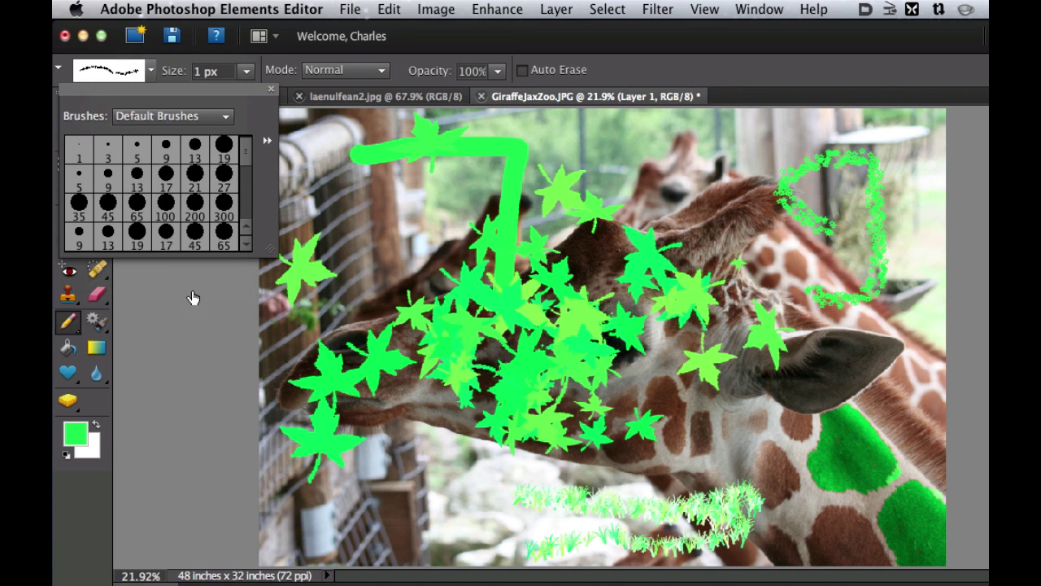
Switch to the Color Replacement Tool and revert the giraffe photo to its saved version.
click(69, 322)
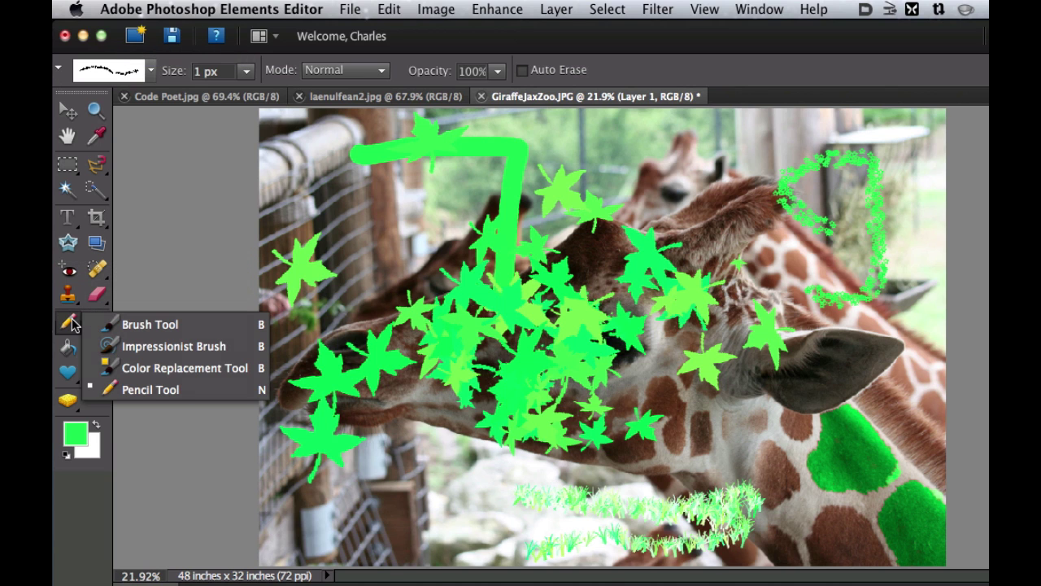
click(135, 371)
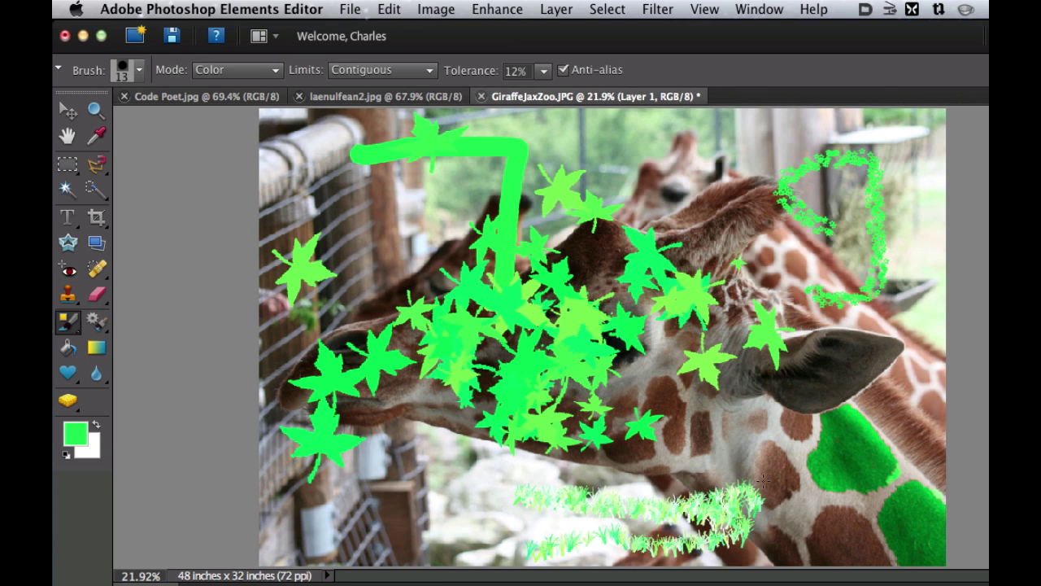
click(391, 9)
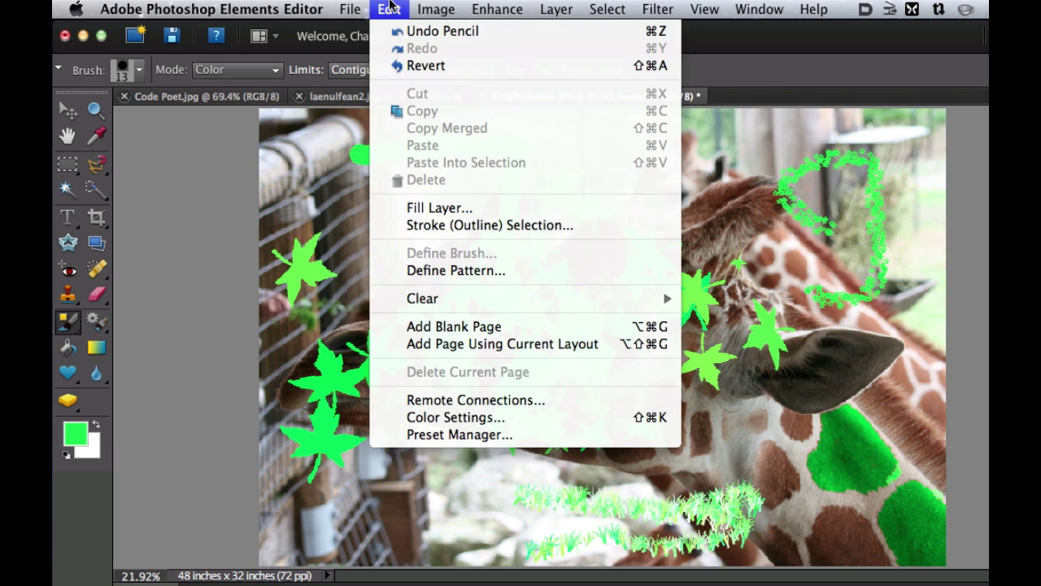
click(418, 67)
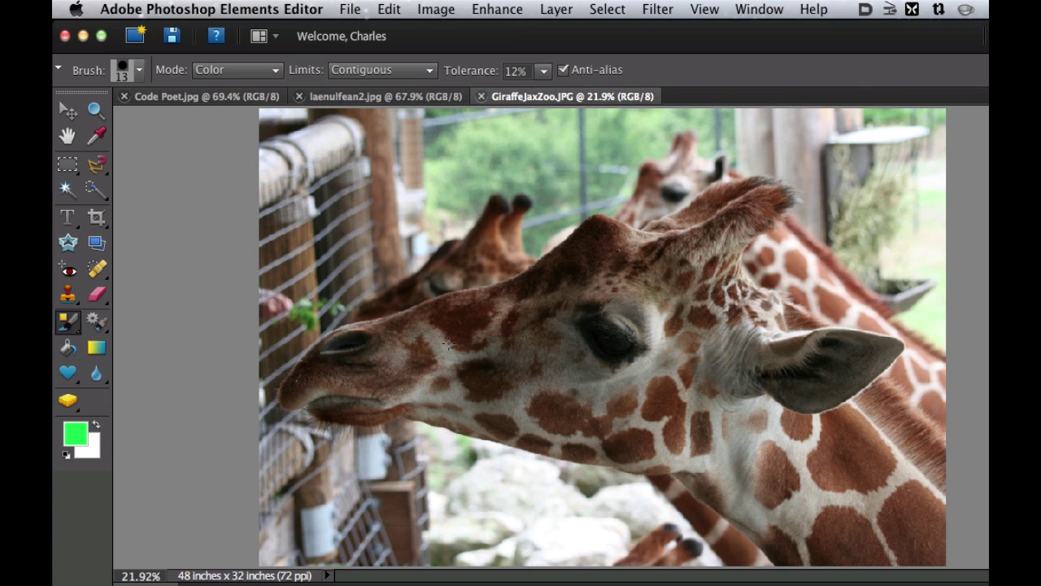
Enlarge the color replacement brush to 90 px and recolor the large brown neck spot below the giraffe's ear green.
key(bracketright)
key(bracketright)
key(bracketright)
key(bracketright)
key(bracketright)
key(bracketright)
key(bracketright)
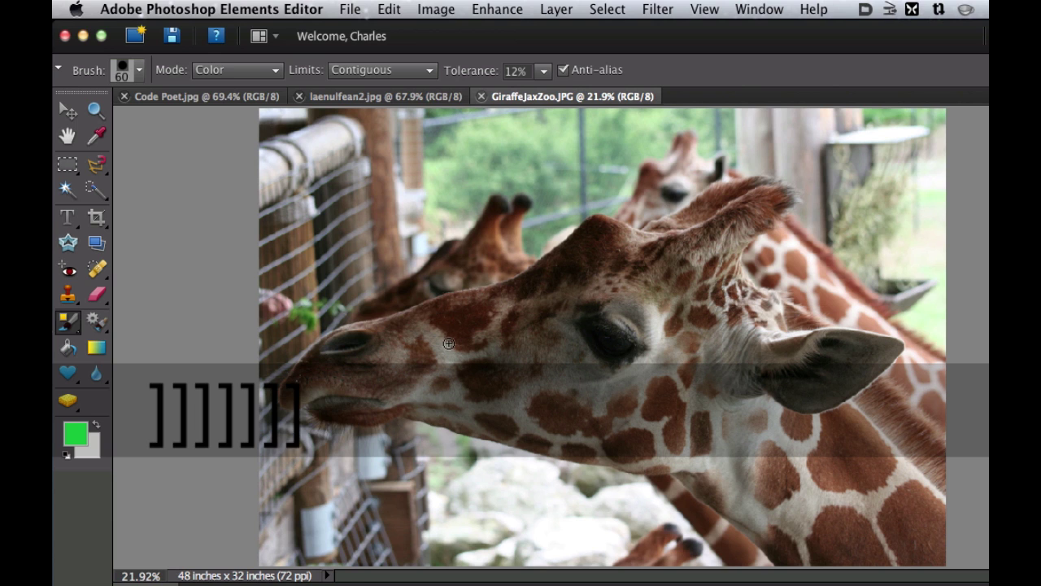
key(bracketright)
key(bracketright)
key(bracketright)
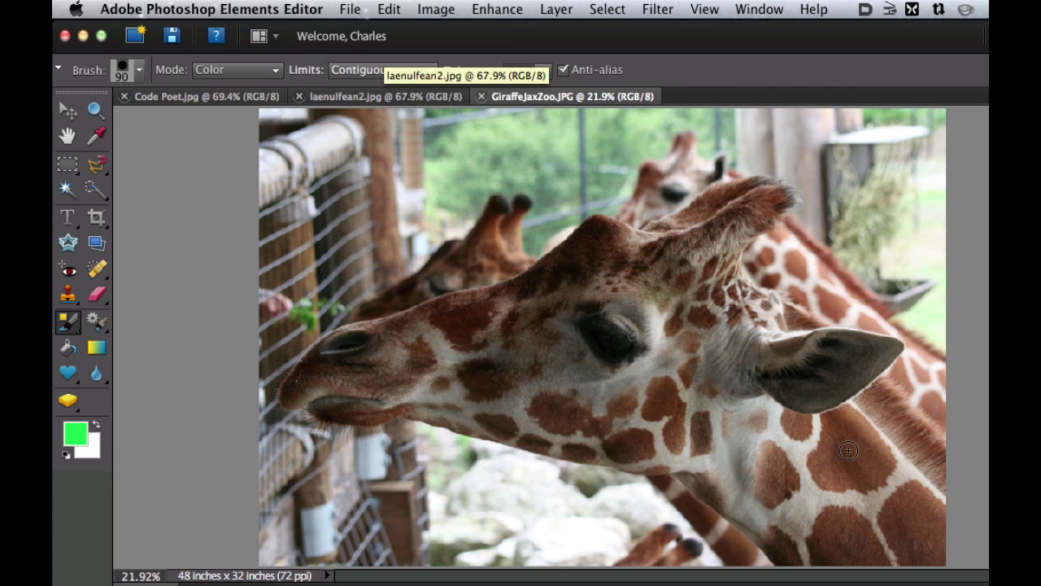
mouse_move(844, 454)
mouse_down()
mouse_move(839, 441)
mouse_move(848, 441)
mouse_move(837, 440)
mouse_move(815, 455)
mouse_move(816, 486)
mouse_move(878, 480)
mouse_move(891, 453)
mouse_move(873, 438)
mouse_up()
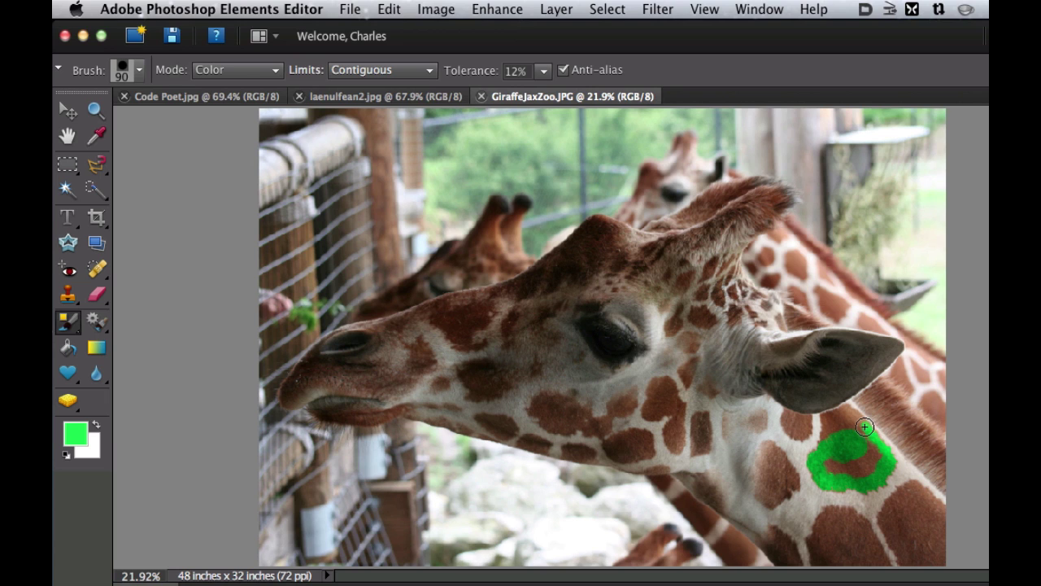
mouse_move(856, 419)
mouse_down()
mouse_move(820, 459)
mouse_move(822, 439)
mouse_move(839, 428)
mouse_move(870, 447)
mouse_move(851, 423)
mouse_move(878, 466)
mouse_move(857, 461)
mouse_move(863, 471)
mouse_move(850, 449)
mouse_move(836, 468)
mouse_move(850, 439)
mouse_up()
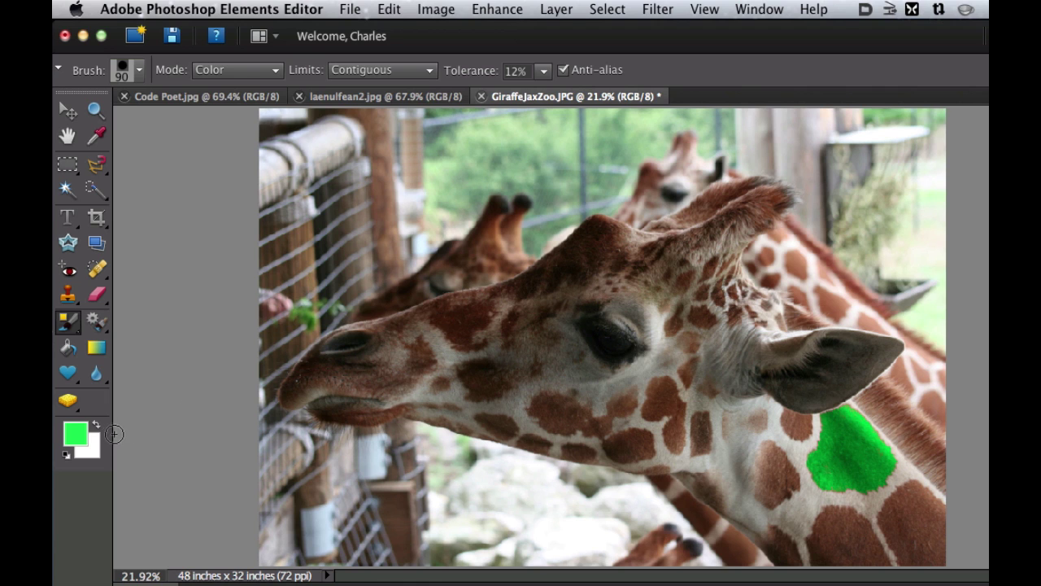
Change the foreground color to purple and recolor the neck spot directly below the green one.
click(79, 435)
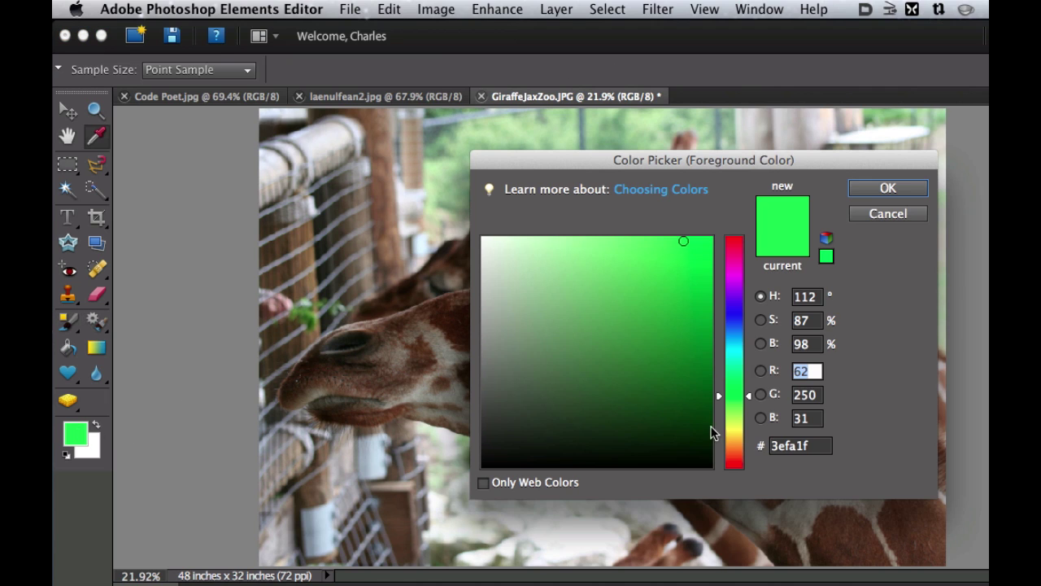
click(735, 461)
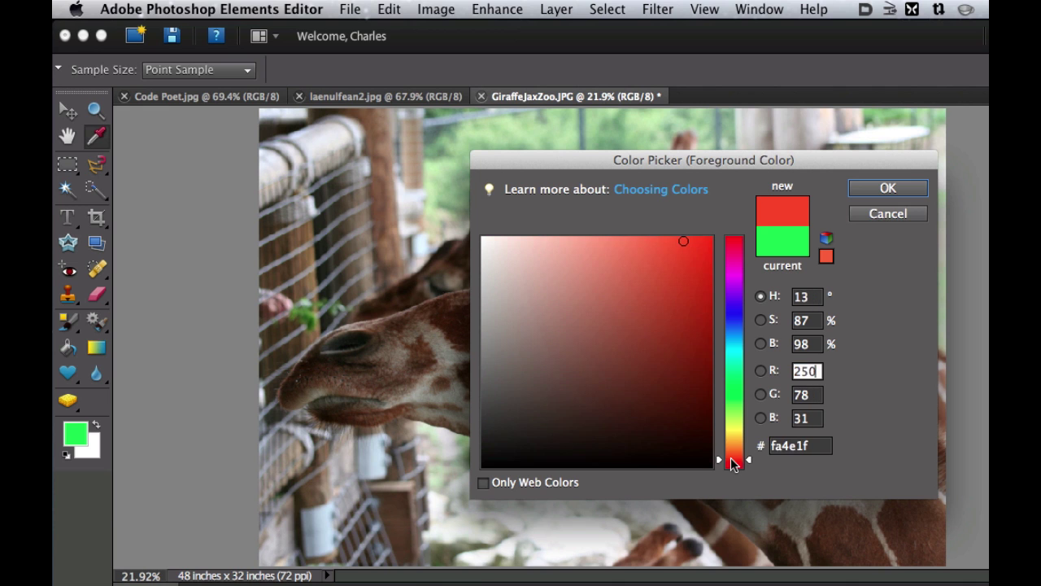
click(741, 285)
click(877, 192)
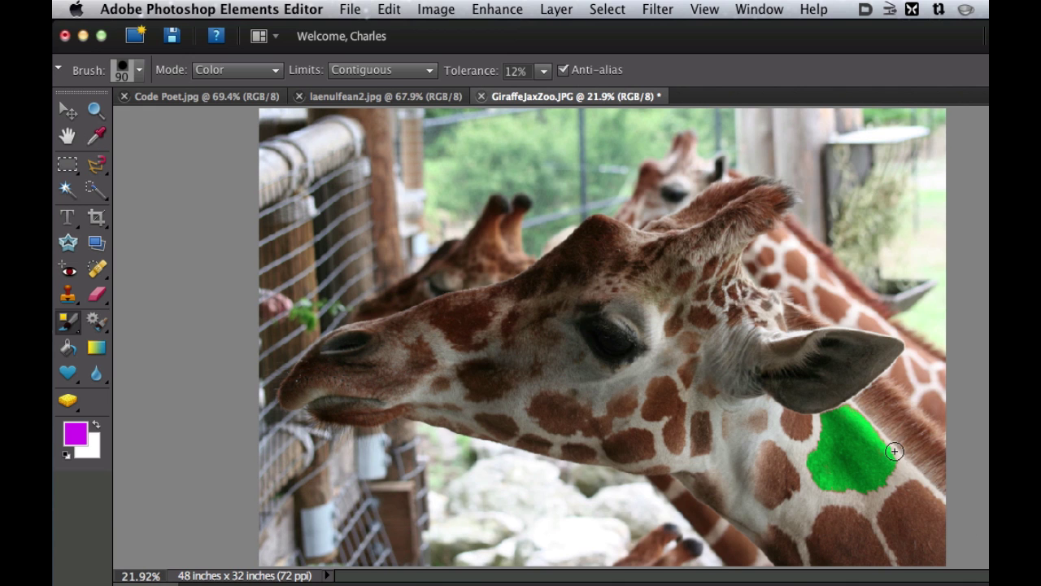
mouse_move(836, 531)
mouse_down()
mouse_move(832, 520)
mouse_move(850, 517)
mouse_move(883, 568)
mouse_move(819, 561)
mouse_move(822, 521)
mouse_up()
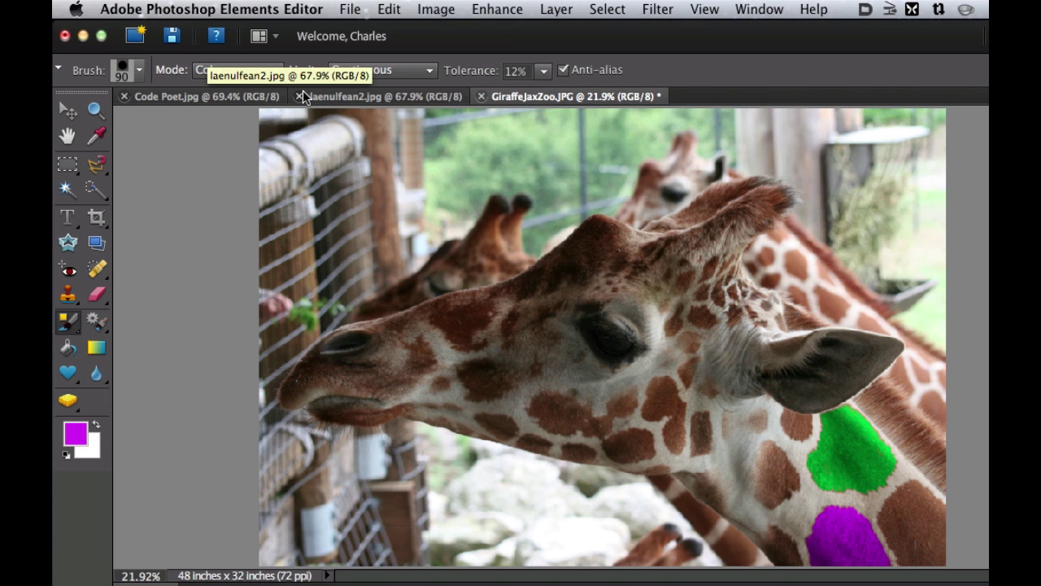
click(276, 69)
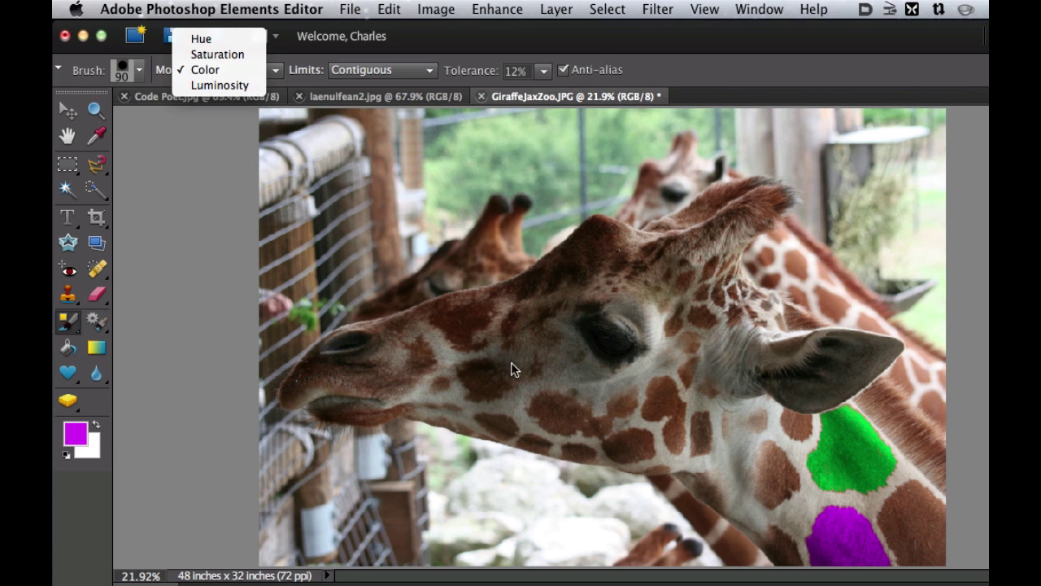
click(167, 234)
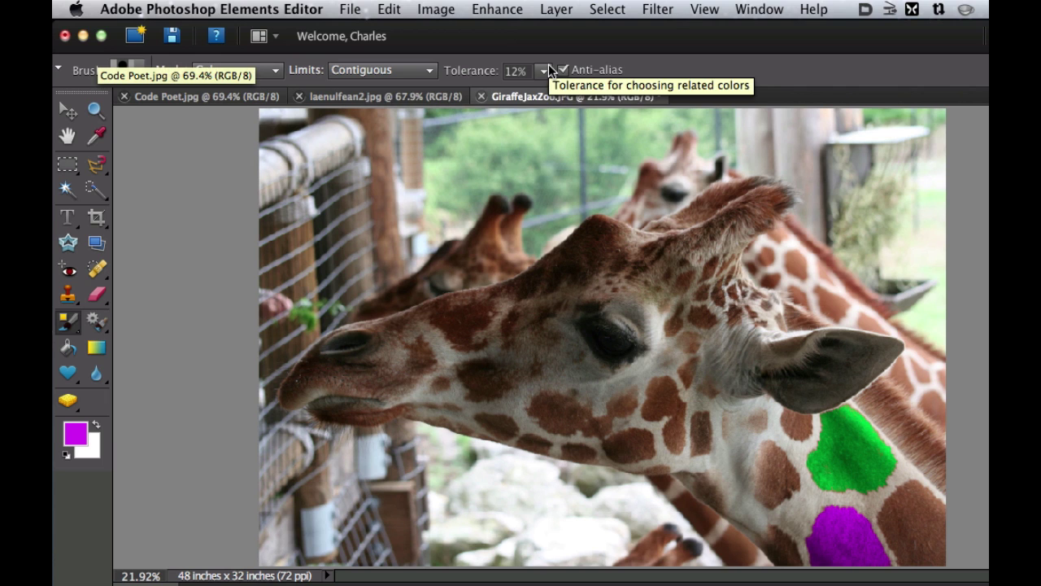
Paint over the giraffe's forehead and upper muzzle with the Impressionist Brush at 100 px, using the Dab style.
click(74, 327)
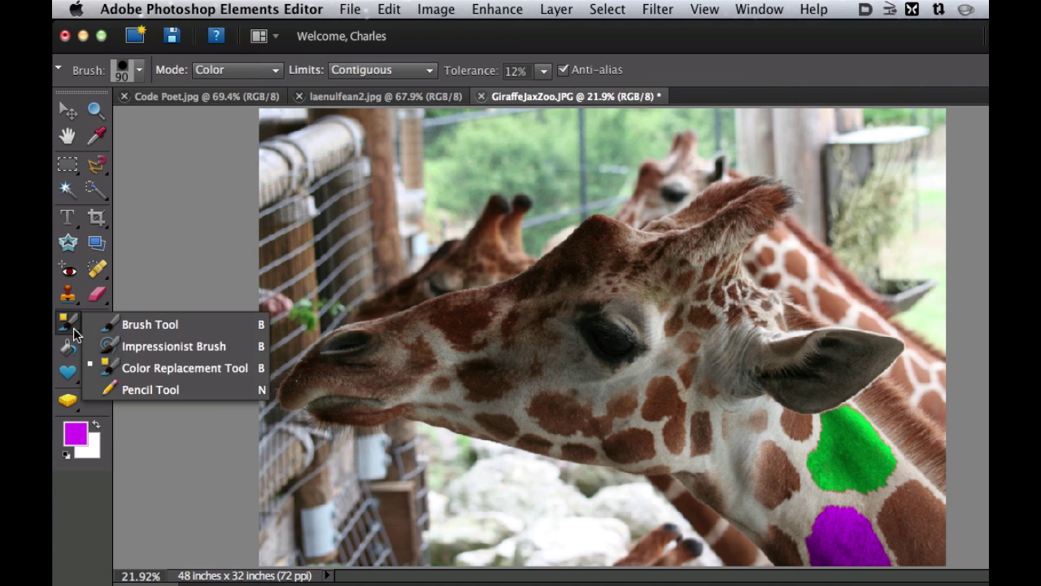
click(129, 350)
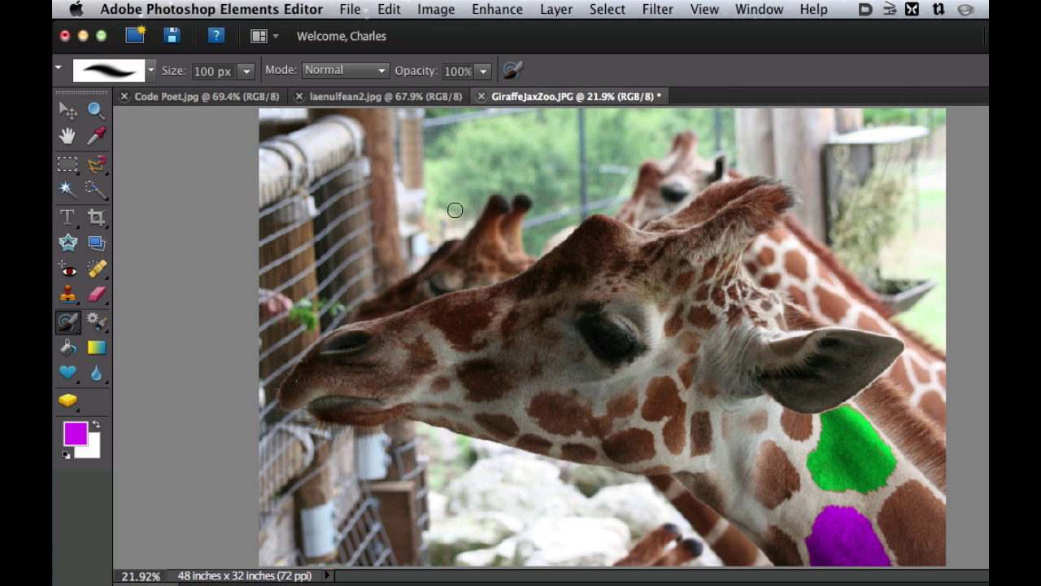
click(512, 71)
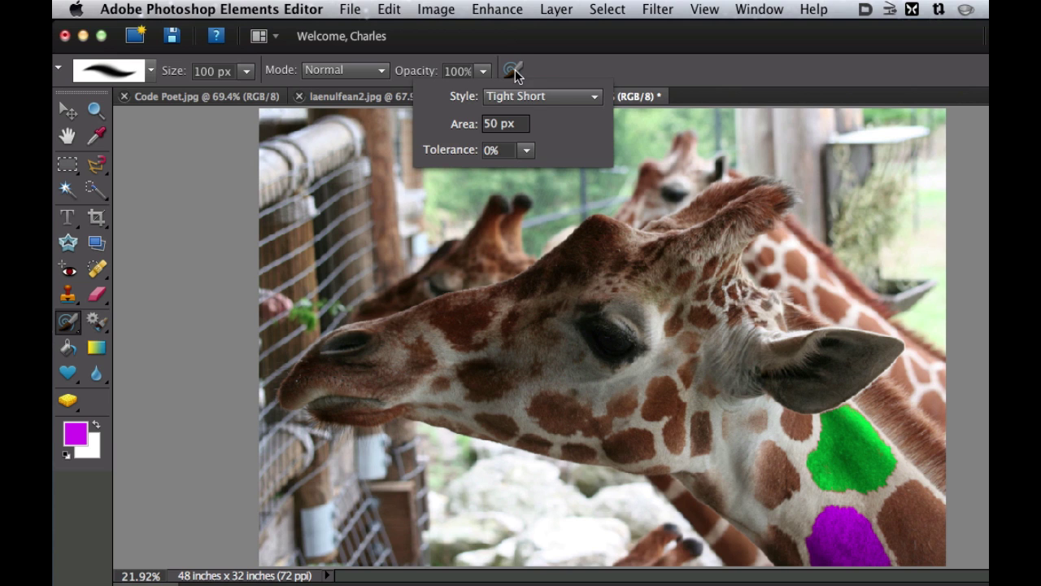
click(528, 104)
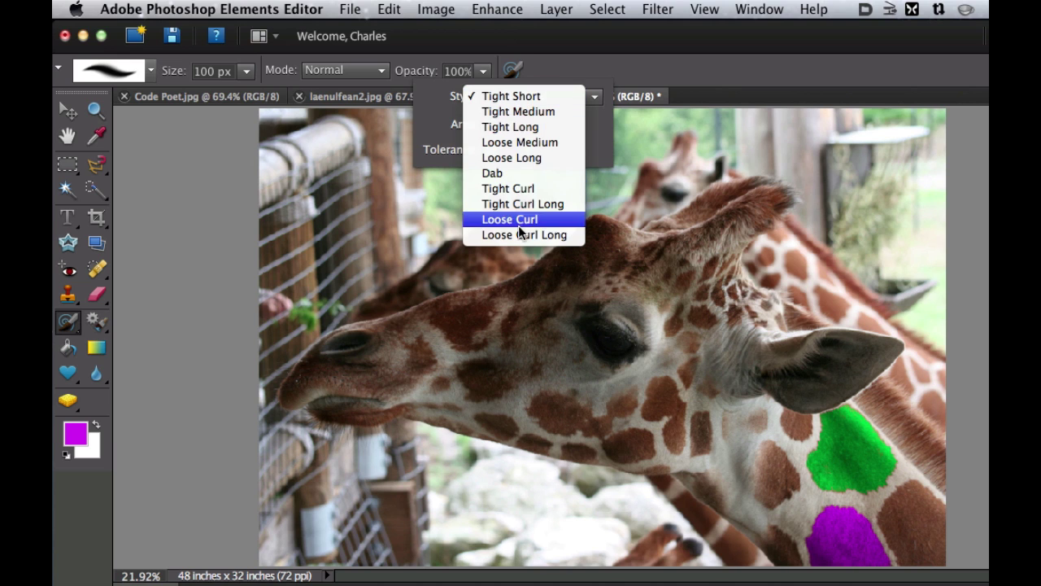
click(510, 173)
click(736, 75)
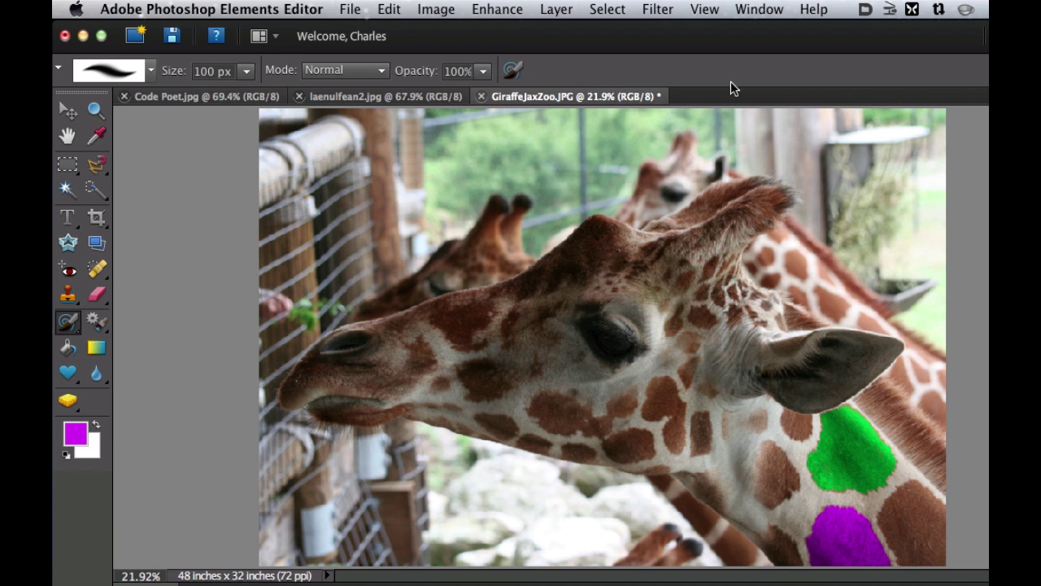
mouse_move(518, 328)
mouse_down()
mouse_move(563, 287)
mouse_move(546, 222)
mouse_move(577, 203)
mouse_move(580, 252)
mouse_move(583, 201)
mouse_move(565, 260)
mouse_move(560, 230)
mouse_move(559, 283)
mouse_move(517, 270)
mouse_move(542, 264)
mouse_move(527, 264)
mouse_move(525, 300)
mouse_move(488, 295)
mouse_move(424, 318)
mouse_move(464, 353)
mouse_move(475, 326)
mouse_move(454, 290)
mouse_move(462, 283)
mouse_move(506, 350)
mouse_move(495, 370)
mouse_move(500, 409)
mouse_move(480, 378)
mouse_move(462, 295)
mouse_move(472, 338)
mouse_move(461, 353)
mouse_move(467, 421)
mouse_move(413, 405)
mouse_move(455, 407)
mouse_move(427, 301)
mouse_move(442, 379)
mouse_move(436, 319)
mouse_move(372, 316)
mouse_move(314, 337)
mouse_up()
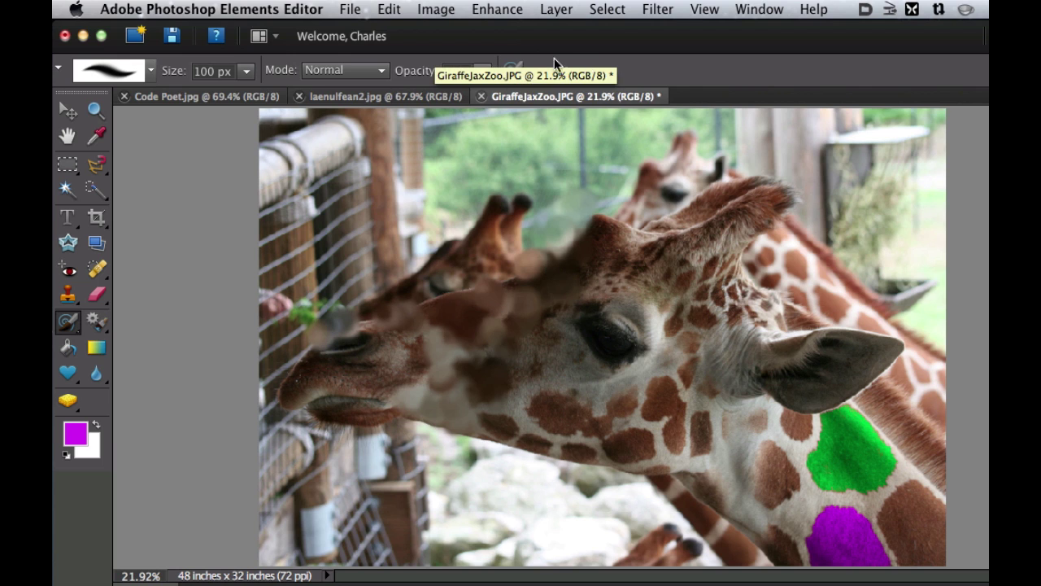
Switch to the Brush Tool and look through the tips in the Default Brushes set.
click(71, 331)
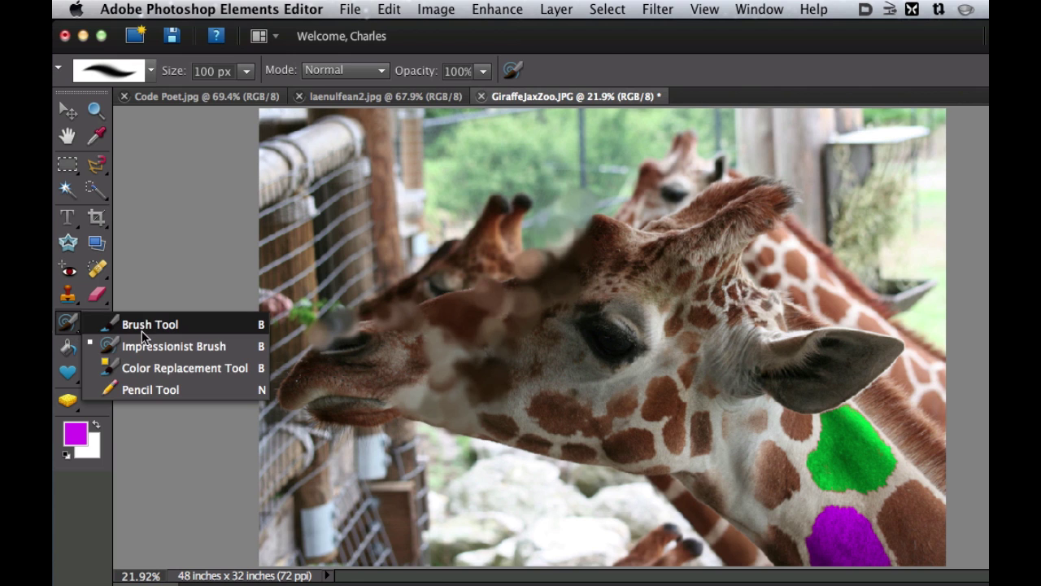
click(141, 330)
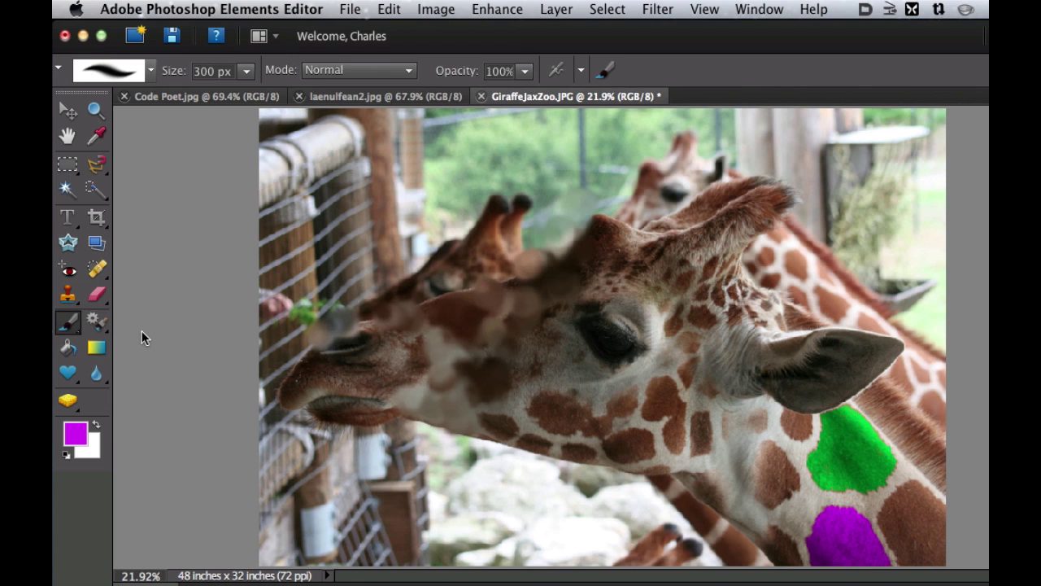
click(151, 68)
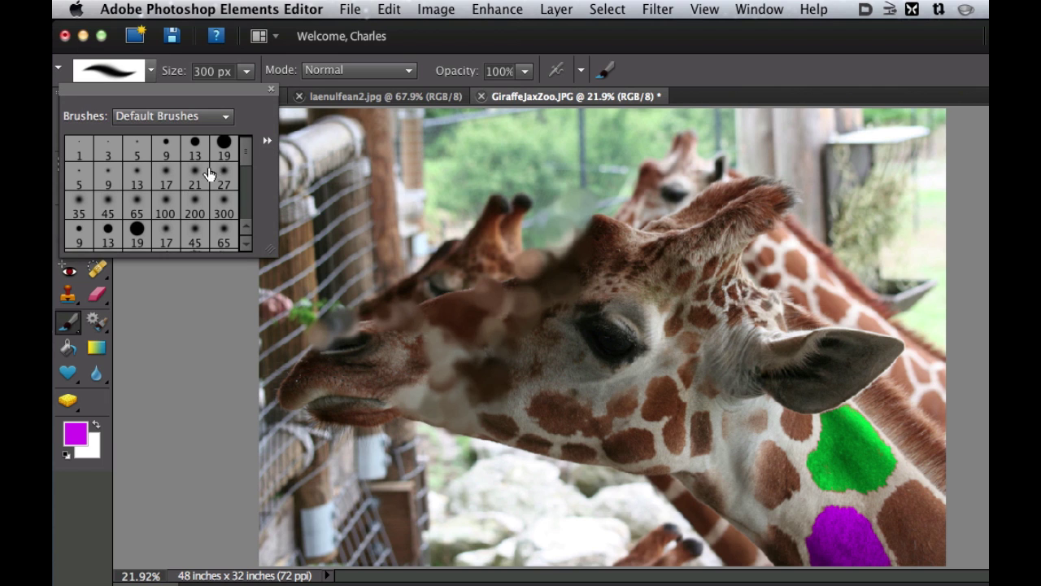
scroll(223, 186, down, 5)
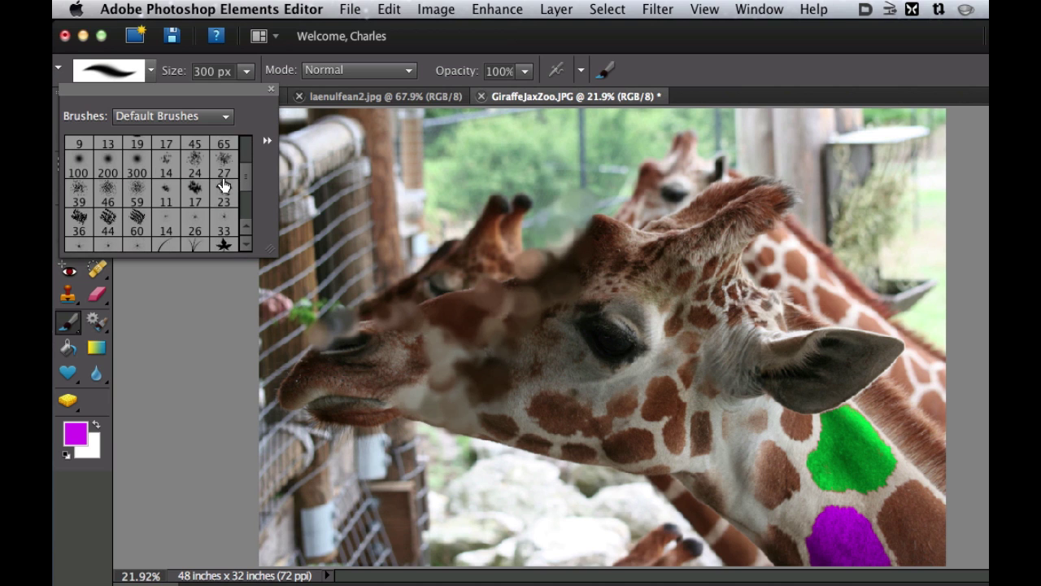
scroll(187, 203, down, 3)
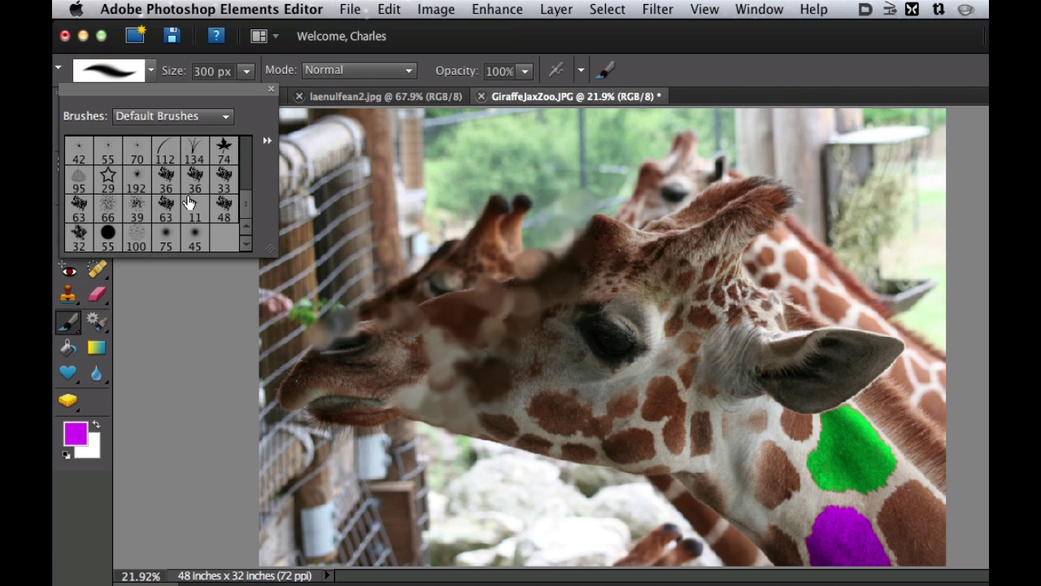
scroll(167, 176, up, 8)
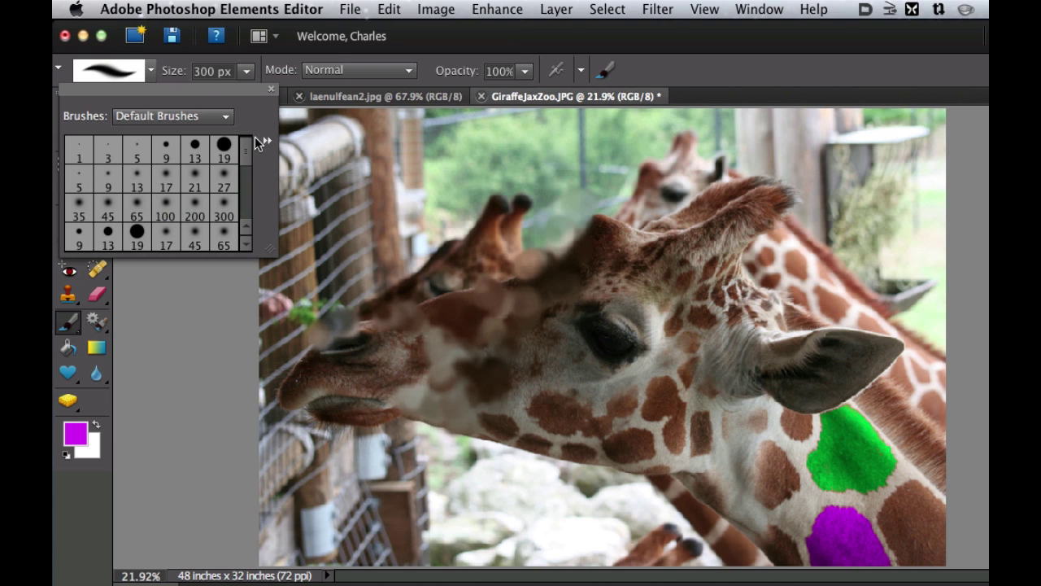
click(589, 38)
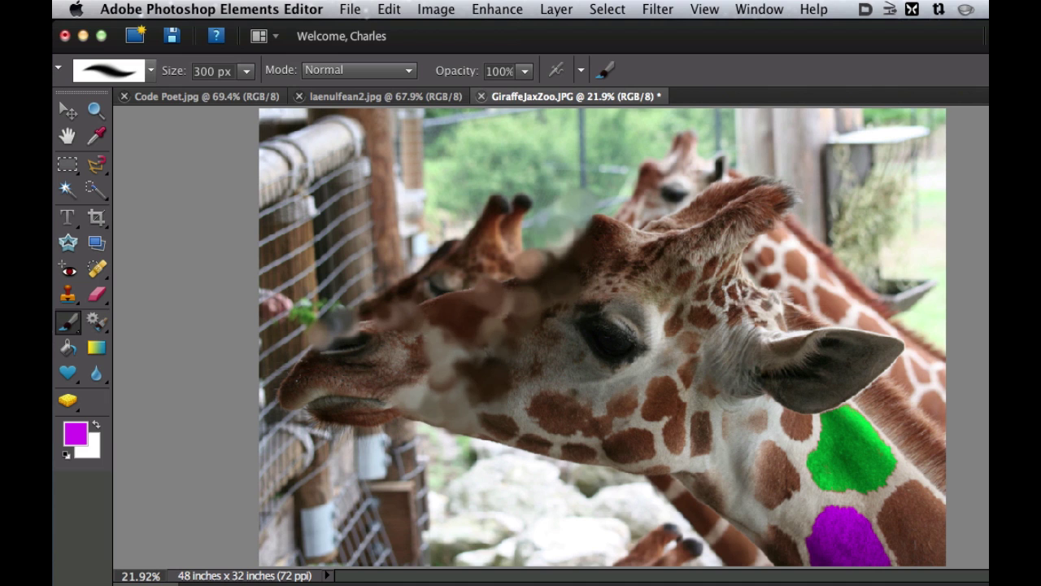
Add a new layer and build up a soft purple spot over the feeder with the 300 px brush in airbrush mode.
key(alt+shift+super+n)
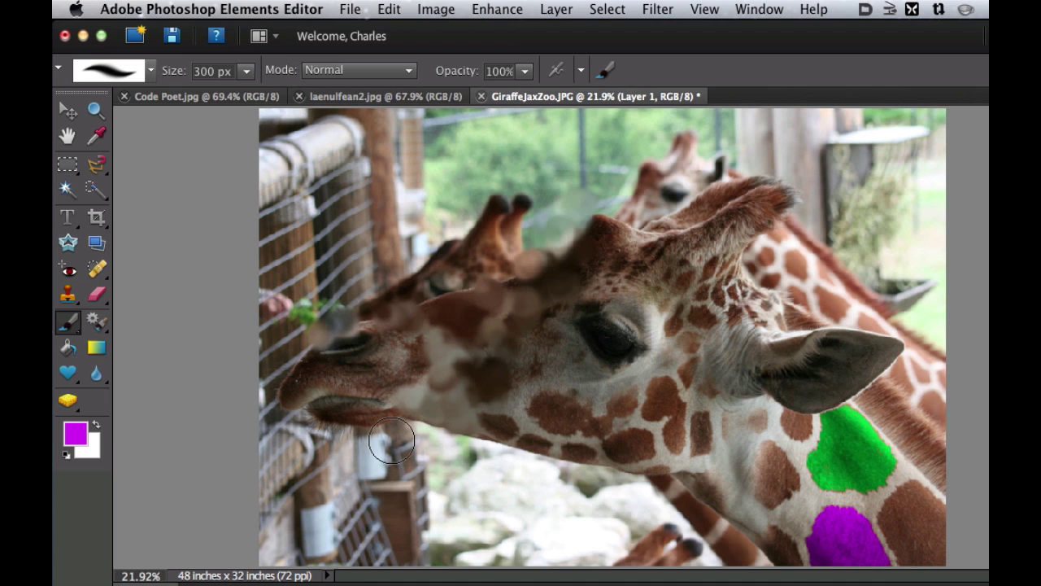
click(556, 70)
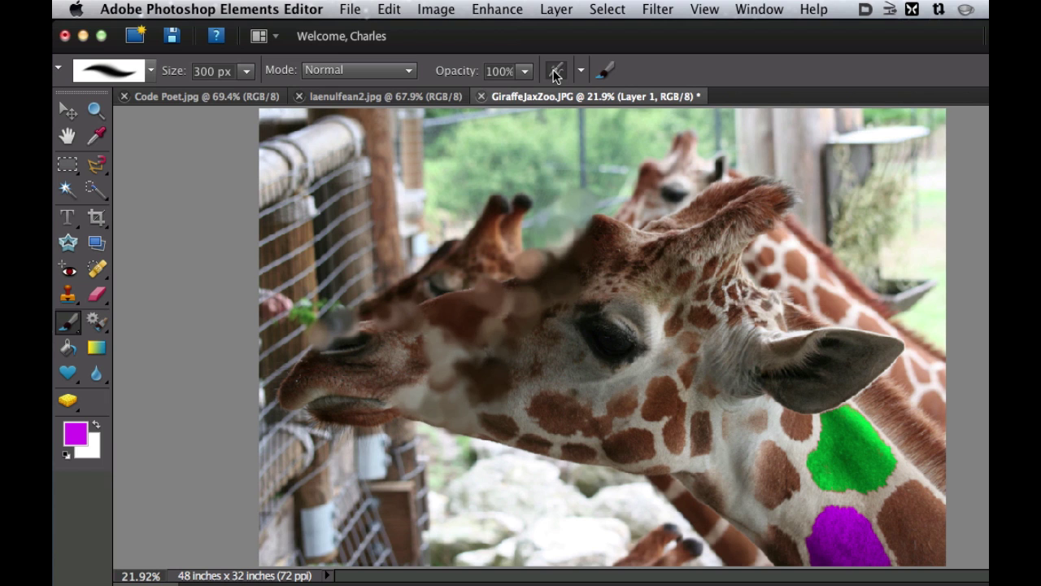
click(840, 210)
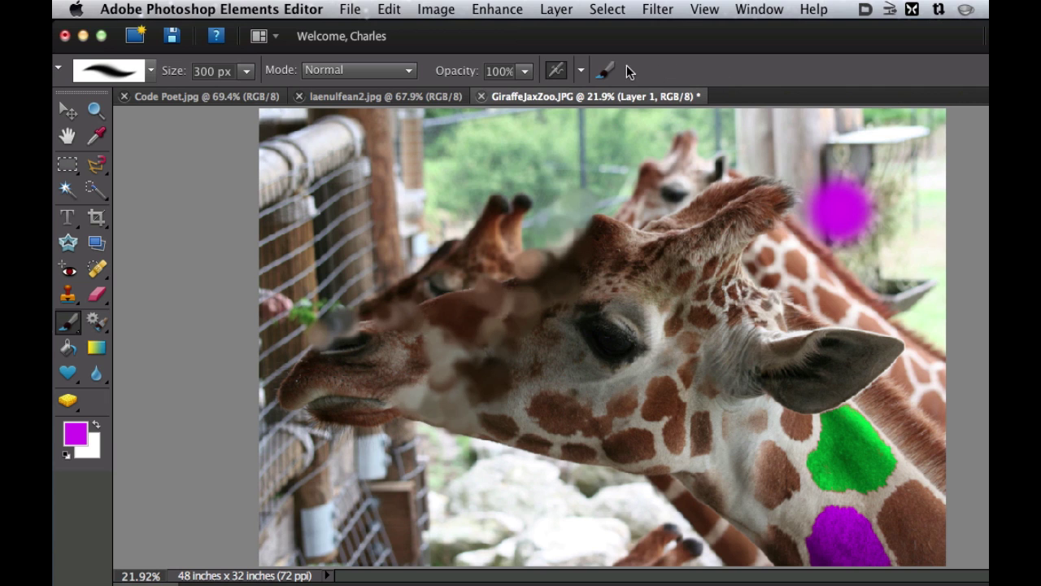
Flatten and tilt the brush tip to 40% roundness and a -6° angle in the additional brush options.
click(607, 72)
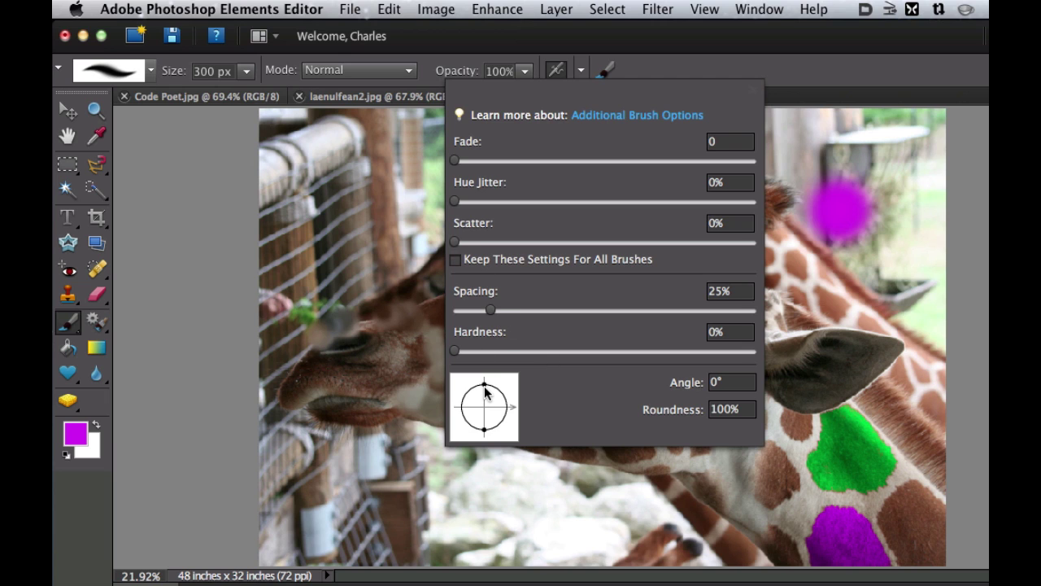
mouse_move(485, 391)
mouse_down()
mouse_move(501, 387)
mouse_move(485, 430)
mouse_move(507, 400)
mouse_move(510, 415)
mouse_move(483, 426)
mouse_move(484, 418)
mouse_up()
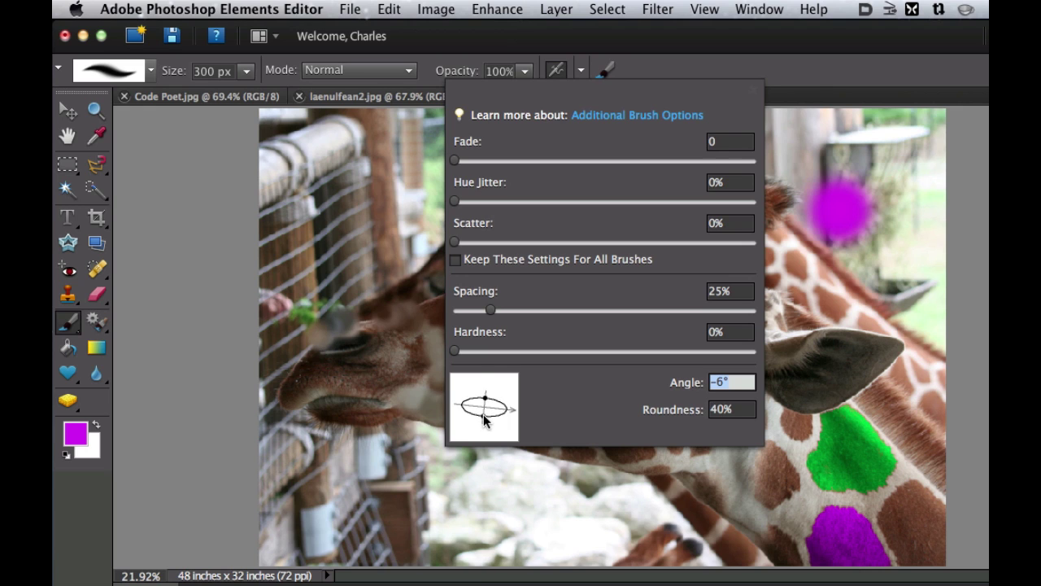
key(Tab)
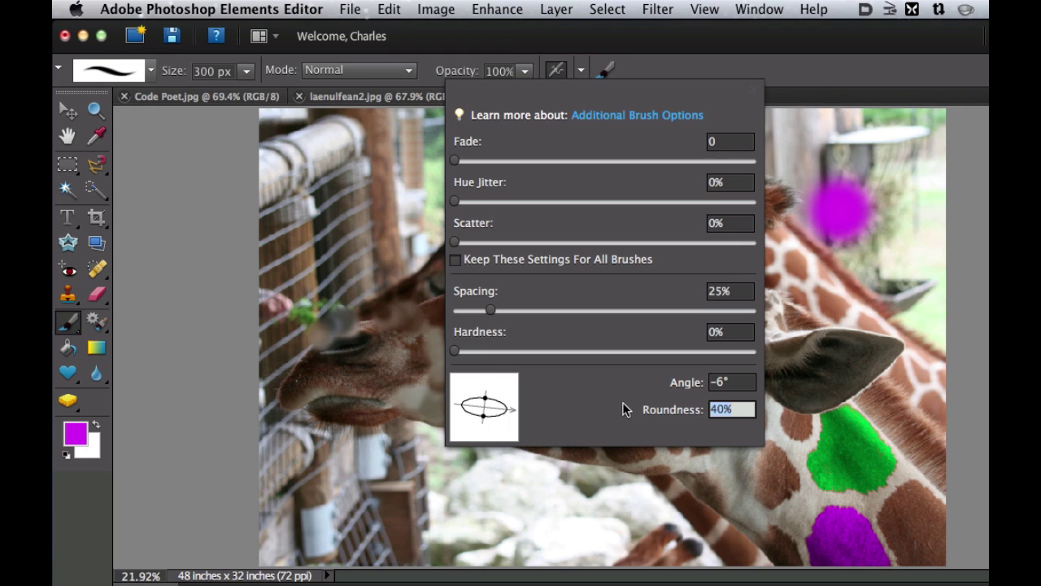
Set the brush tip's angle to 0° and its roundness to 100%.
click(740, 382)
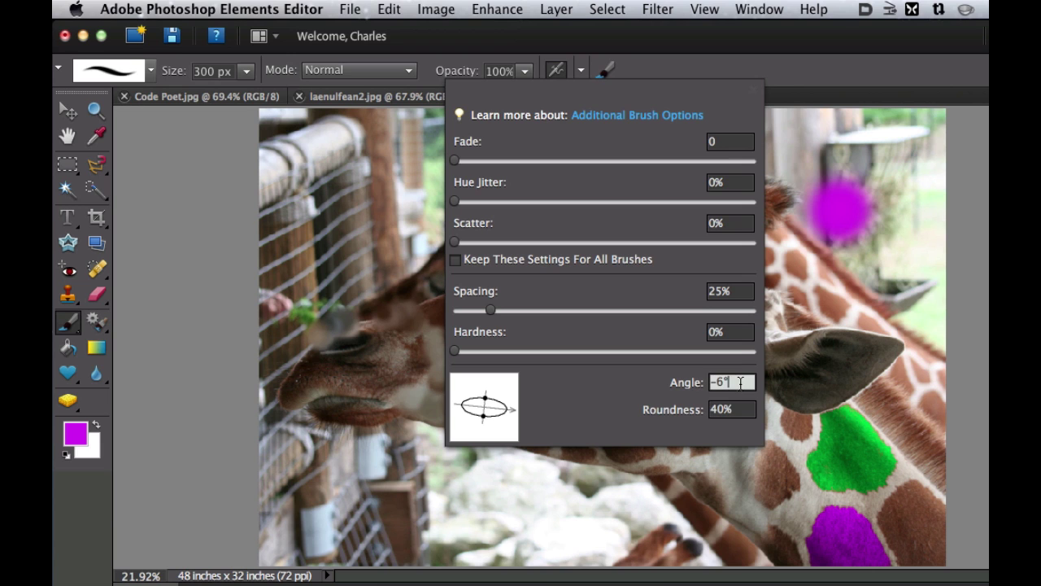
text(0)
key(Tab)
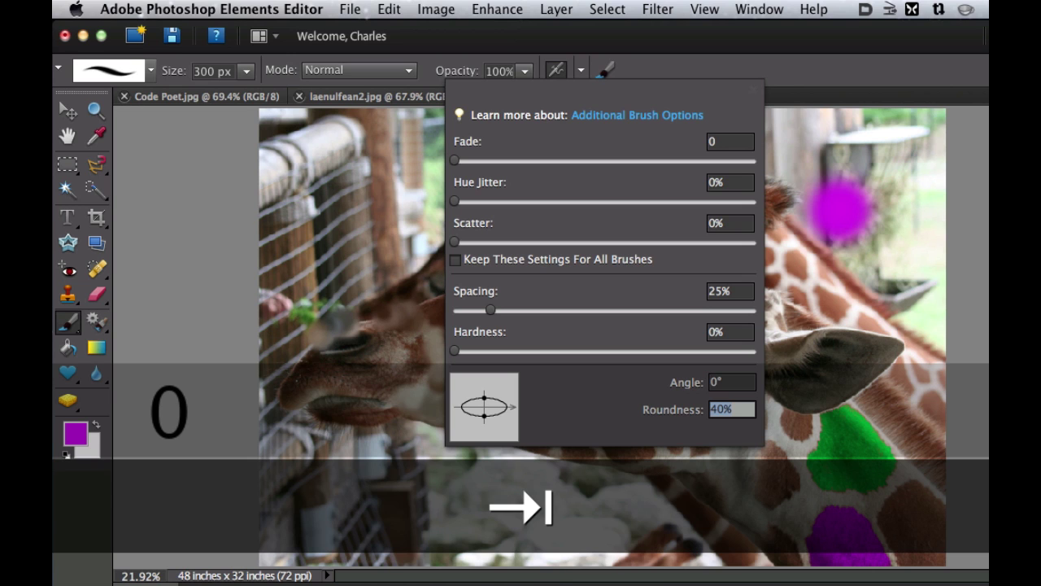
text(100)
key(Tab)
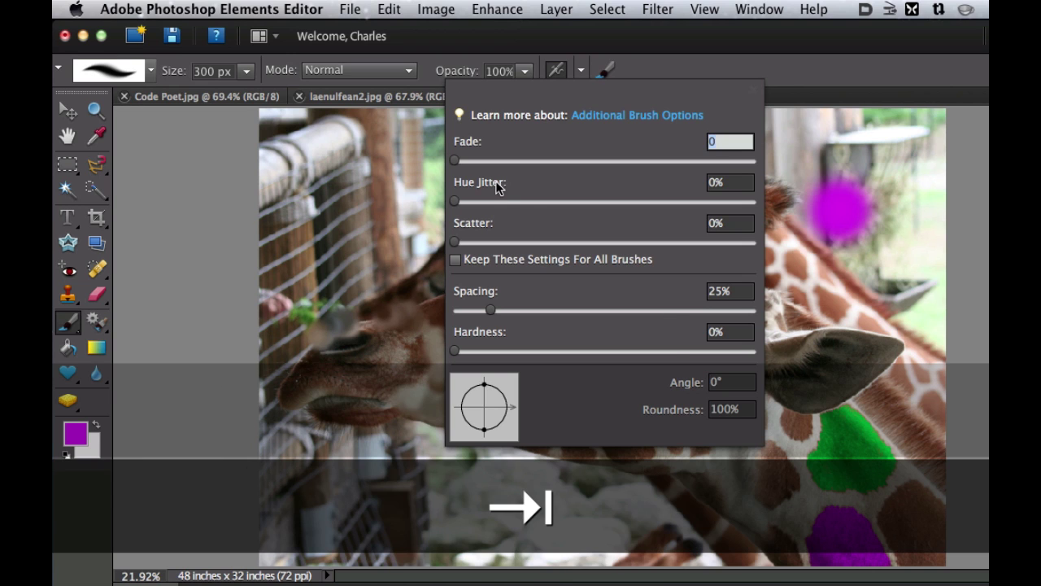
Set the brush's scatter to 45% and paint scattered purple blotches across the giraffes, fence and rocks.
drag(455, 242, 589, 241)
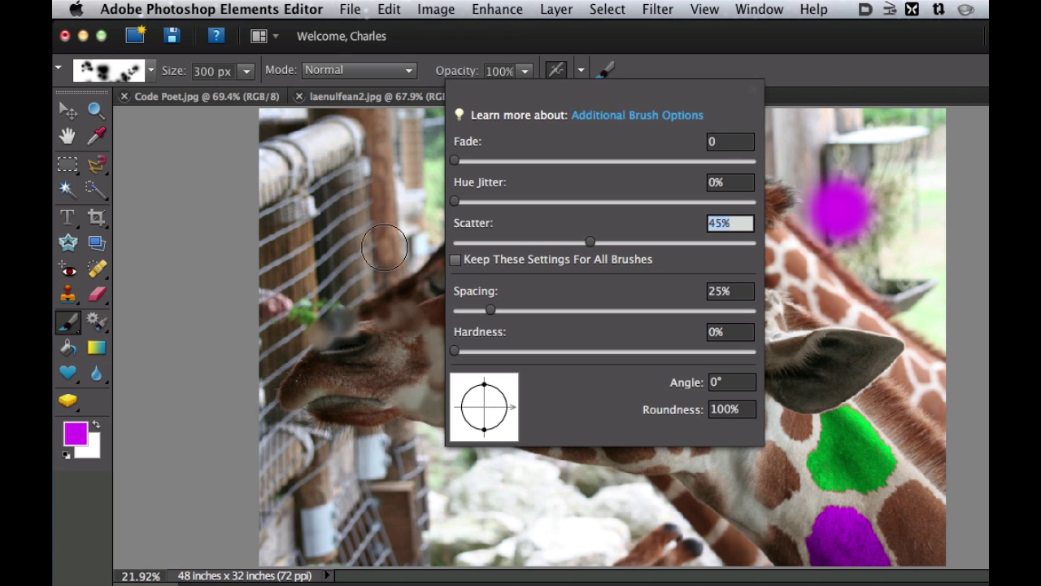
drag(362, 190, 411, 195)
mouse_move(523, 236)
mouse_down()
mouse_move(585, 235)
mouse_move(553, 350)
mouse_move(651, 382)
mouse_move(455, 504)
mouse_move(623, 321)
mouse_move(772, 325)
mouse_move(738, 191)
mouse_move(660, 232)
mouse_move(813, 292)
mouse_move(793, 280)
mouse_move(590, 366)
mouse_move(520, 480)
mouse_up()
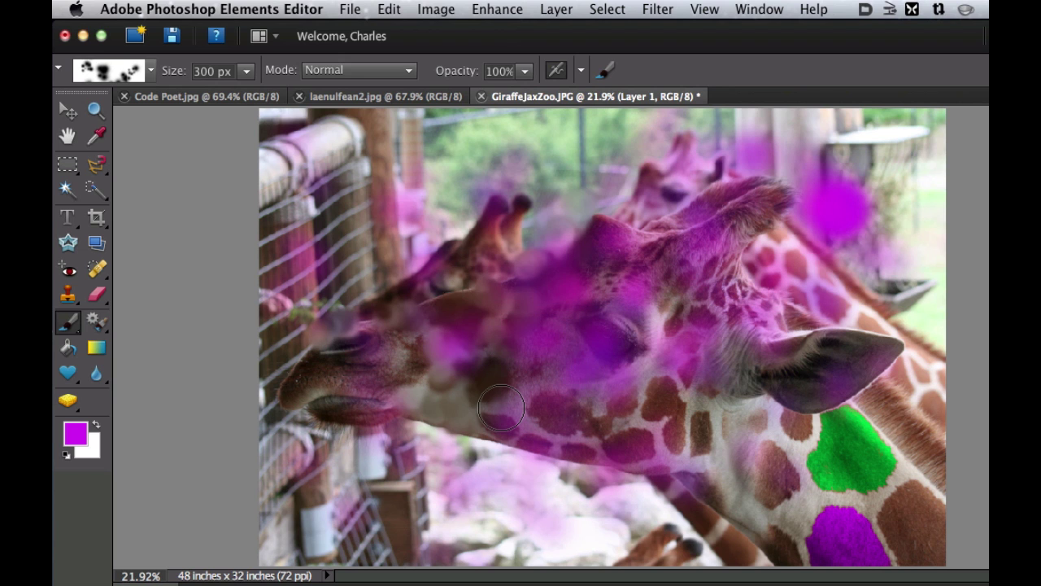
Turn off airbrush mode and paint soft scattered purple over the fence, the giraffe's muzzle and the rocks.
click(600, 70)
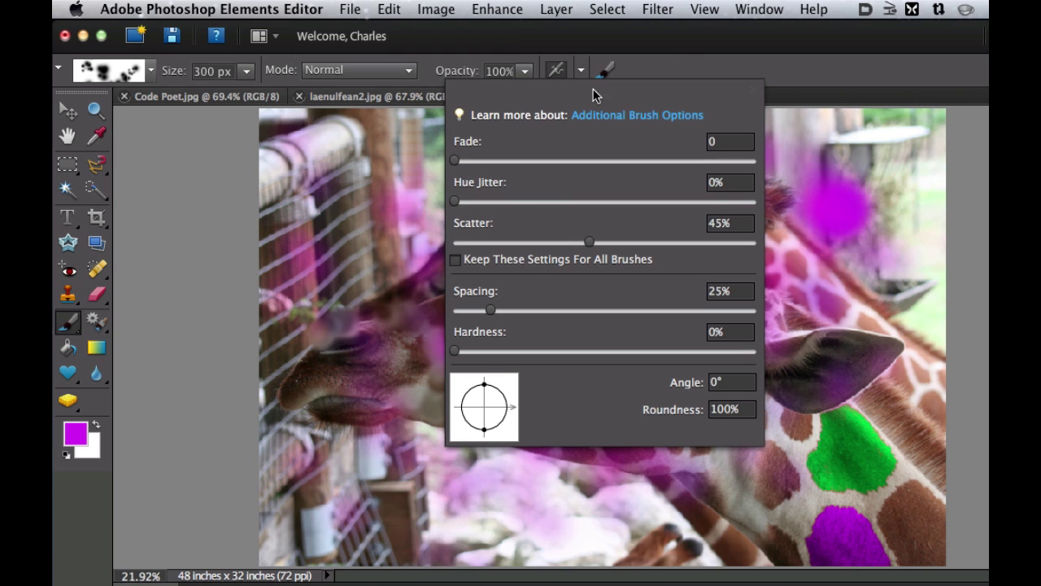
click(684, 61)
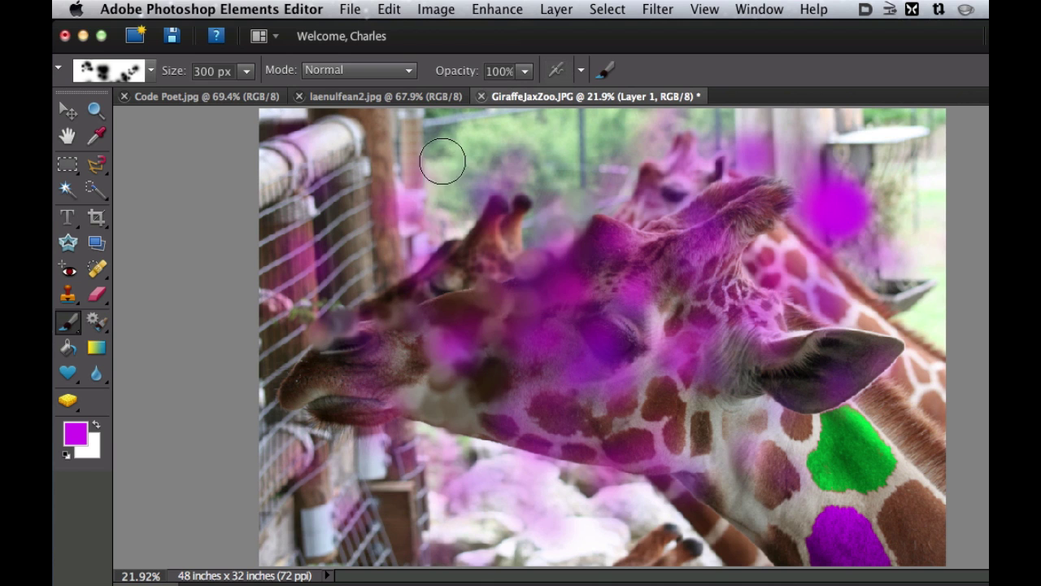
mouse_move(382, 305)
mouse_down()
mouse_move(484, 311)
mouse_move(365, 294)
mouse_move(390, 338)
mouse_move(417, 458)
mouse_move(472, 458)
mouse_up()
Raise the brush's hardness to about 94% and paint hard-edged scattered purple circles across the whole giraffe photo.
click(606, 72)
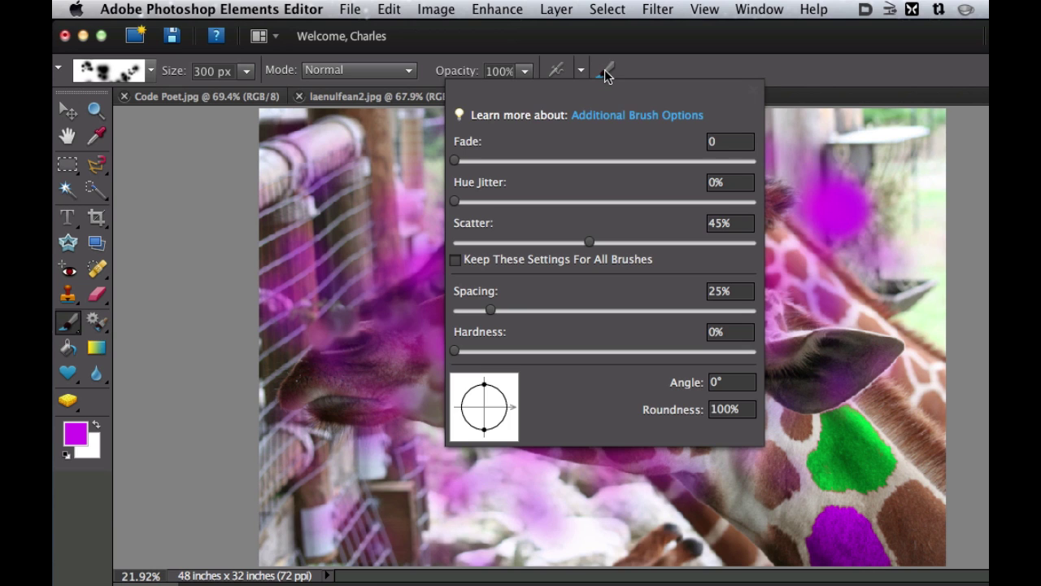
drag(478, 358, 470, 355)
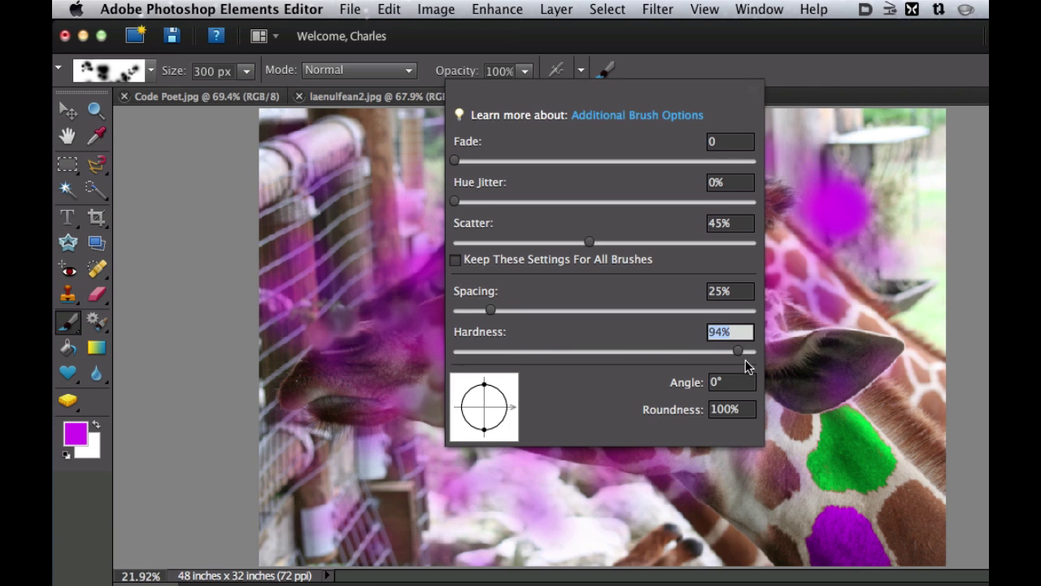
drag(745, 359, 858, 341)
click(370, 460)
mouse_move(370, 460)
mouse_down()
mouse_move(396, 415)
mouse_move(555, 465)
mouse_move(556, 327)
mouse_move(645, 414)
mouse_move(716, 441)
mouse_move(823, 258)
mouse_move(871, 243)
mouse_move(797, 194)
mouse_move(764, 313)
mouse_move(813, 418)
mouse_move(774, 474)
mouse_move(556, 423)
mouse_move(414, 229)
mouse_move(383, 226)
mouse_move(350, 203)
mouse_move(557, 185)
mouse_move(654, 189)
mouse_move(745, 258)
mouse_move(788, 319)
mouse_move(821, 430)
mouse_move(552, 398)
mouse_move(694, 318)
mouse_move(665, 218)
mouse_move(596, 281)
mouse_move(615, 357)
mouse_move(491, 329)
mouse_up()
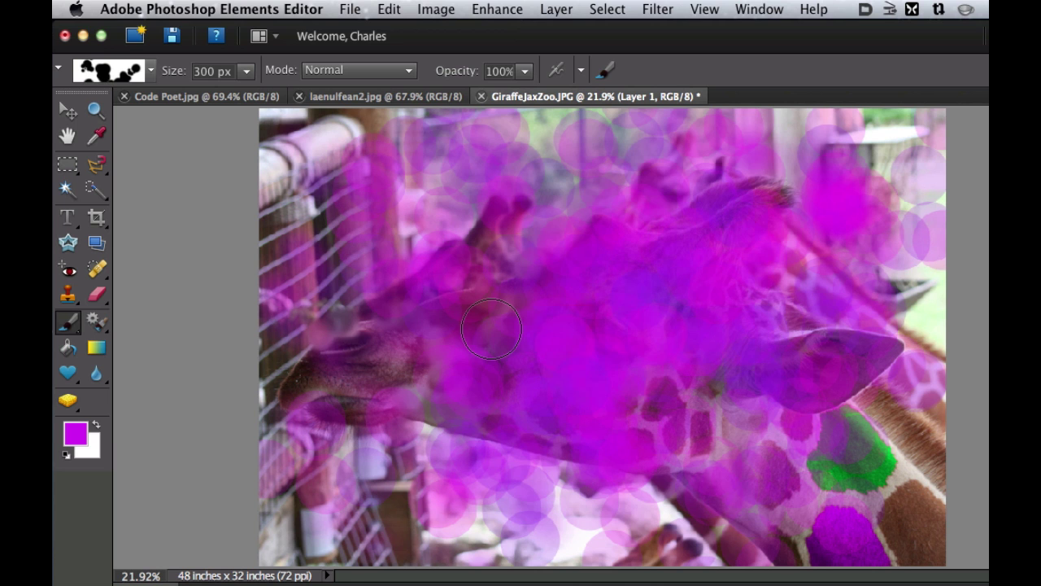
click(73, 327)
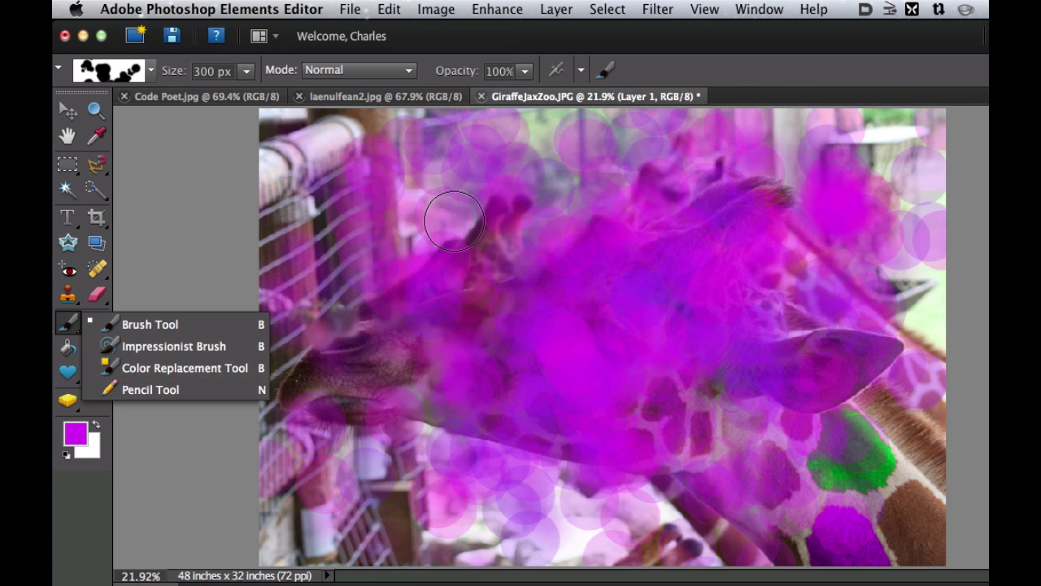
click(205, 235)
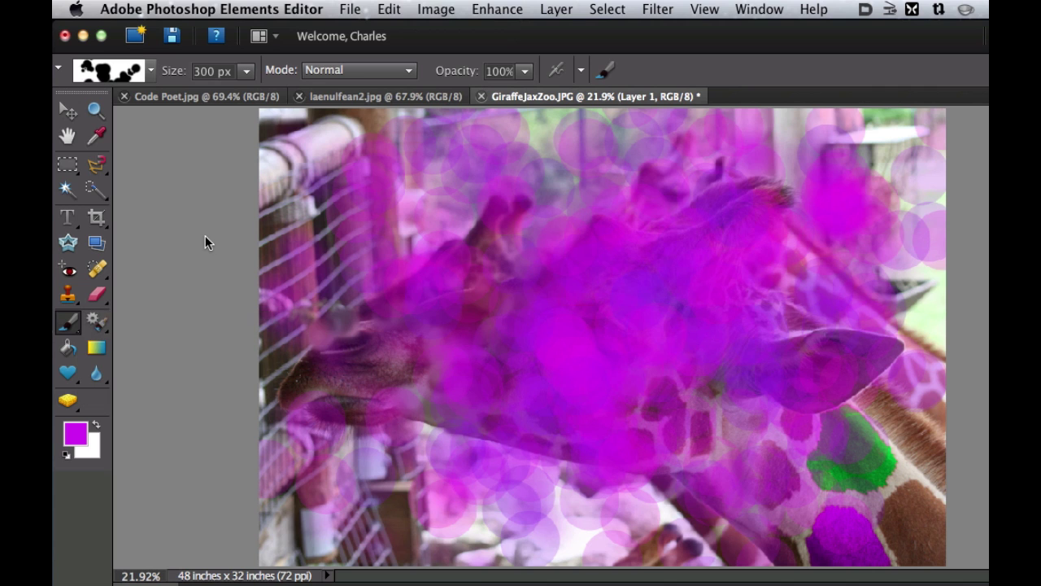
Activate the Smart Brush tool and switch to the laenulfean2.jpg portrait.
click(92, 325)
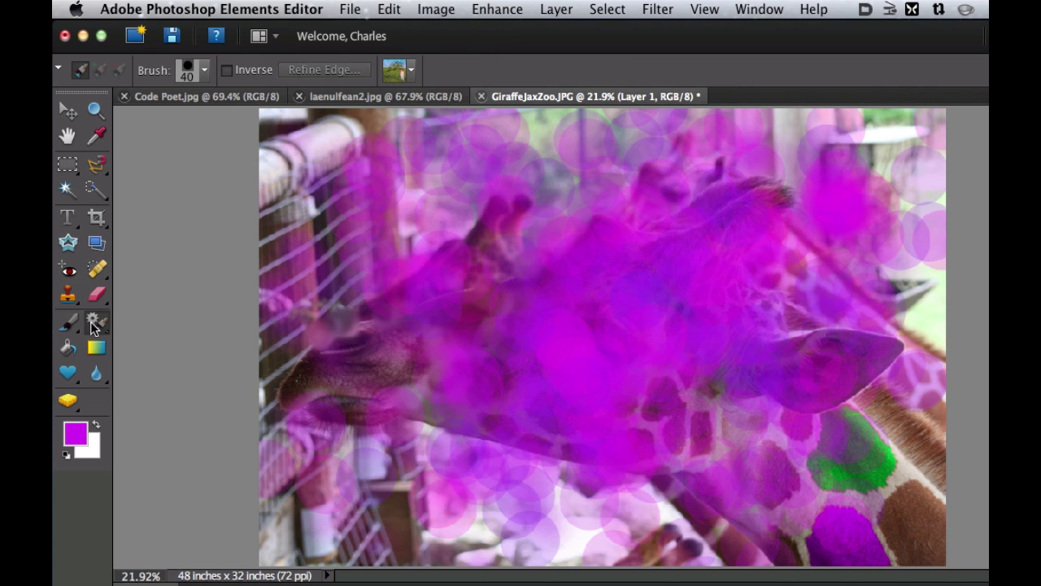
click(92, 325)
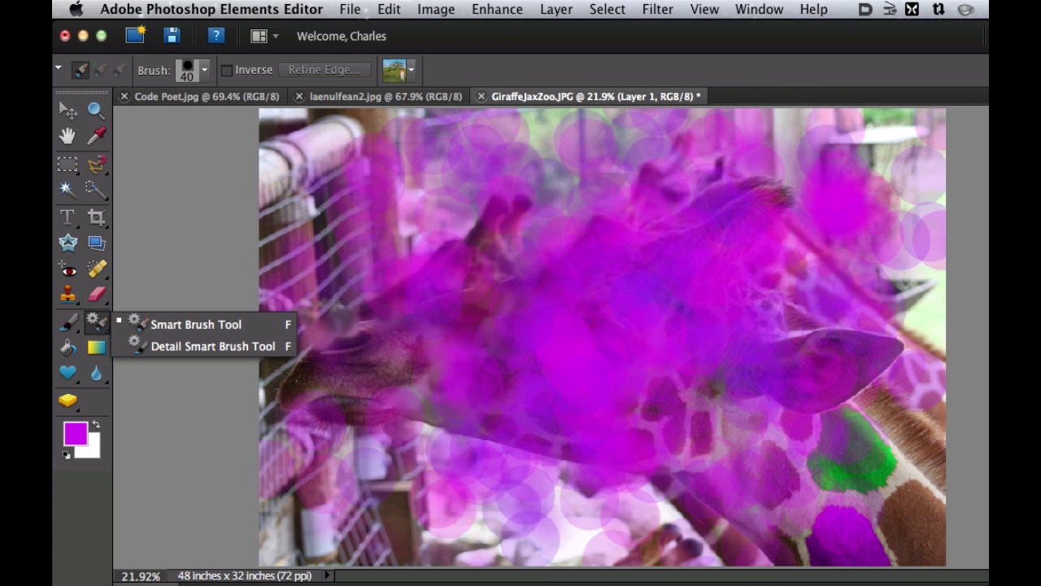
key(Escape)
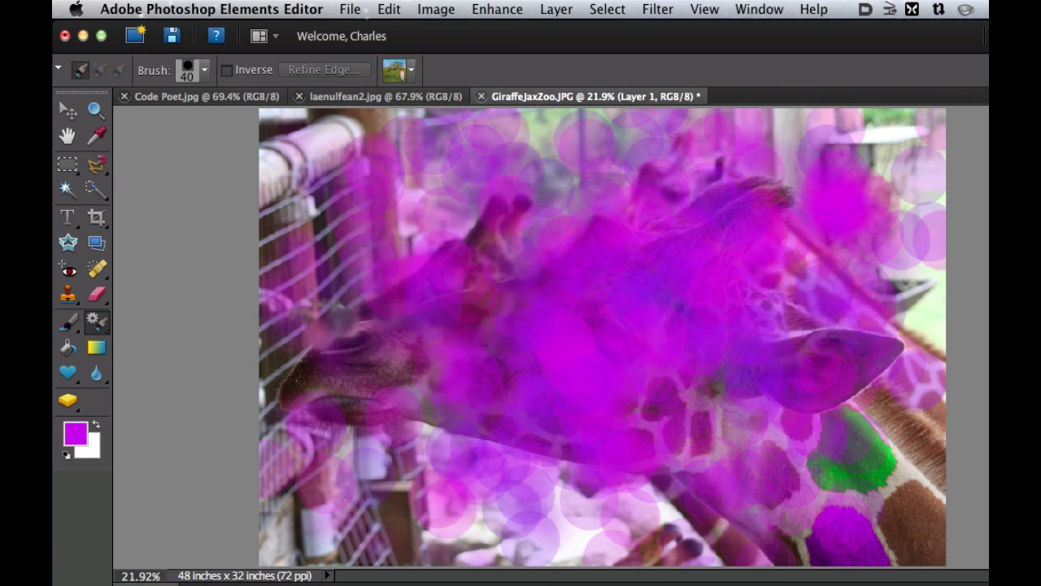
click(386, 95)
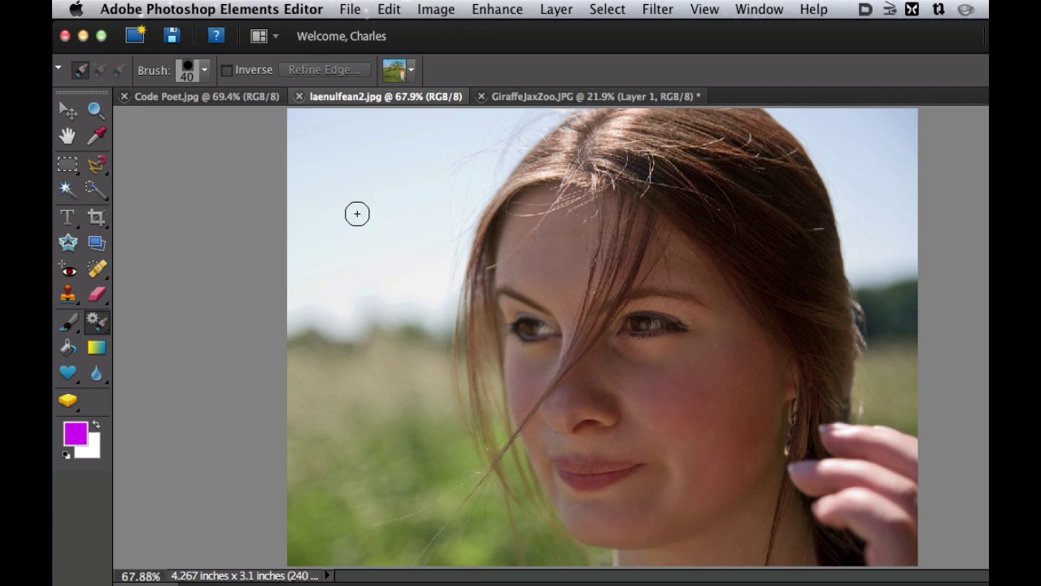
click(98, 329)
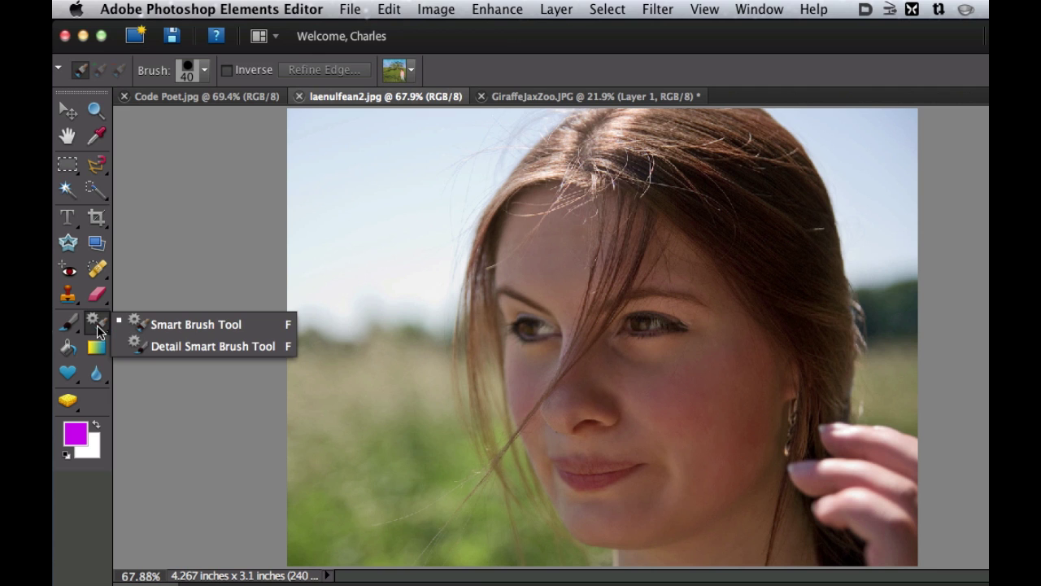
click(175, 322)
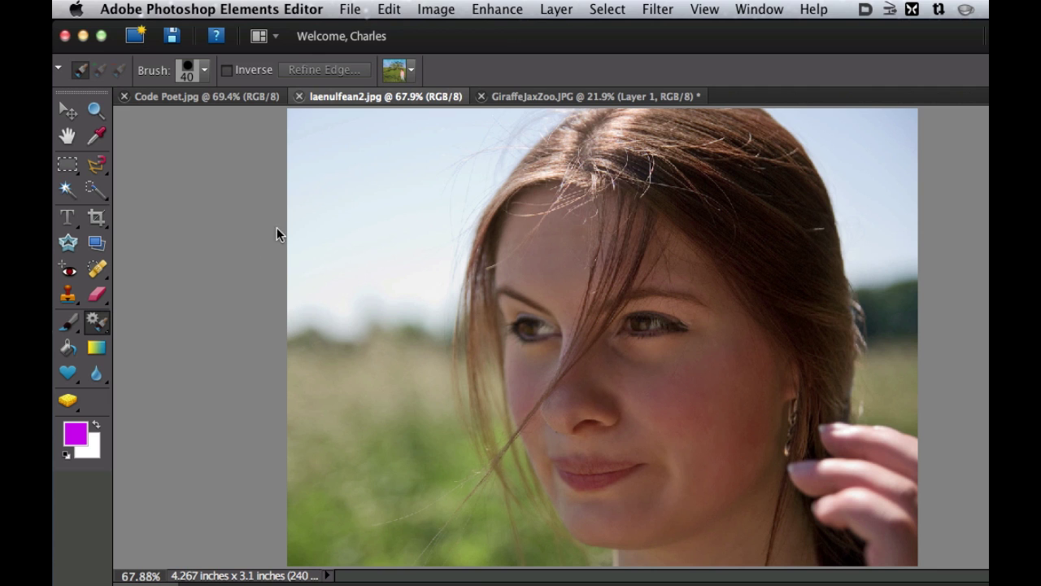
Brush the Blue Skies effect over the sky on both sides of the head at size 45, and deselect.
click(413, 74)
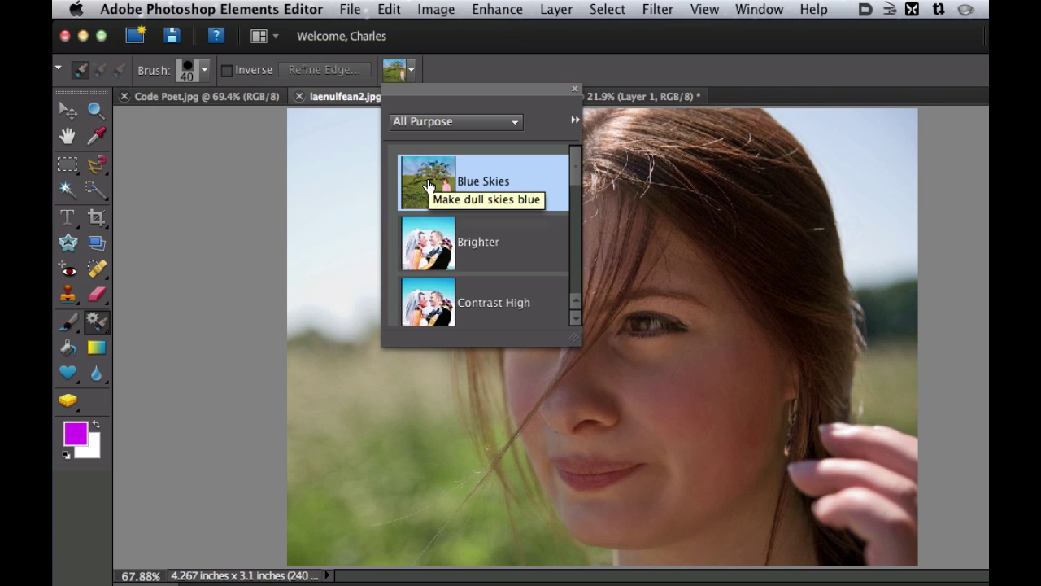
click(217, 204)
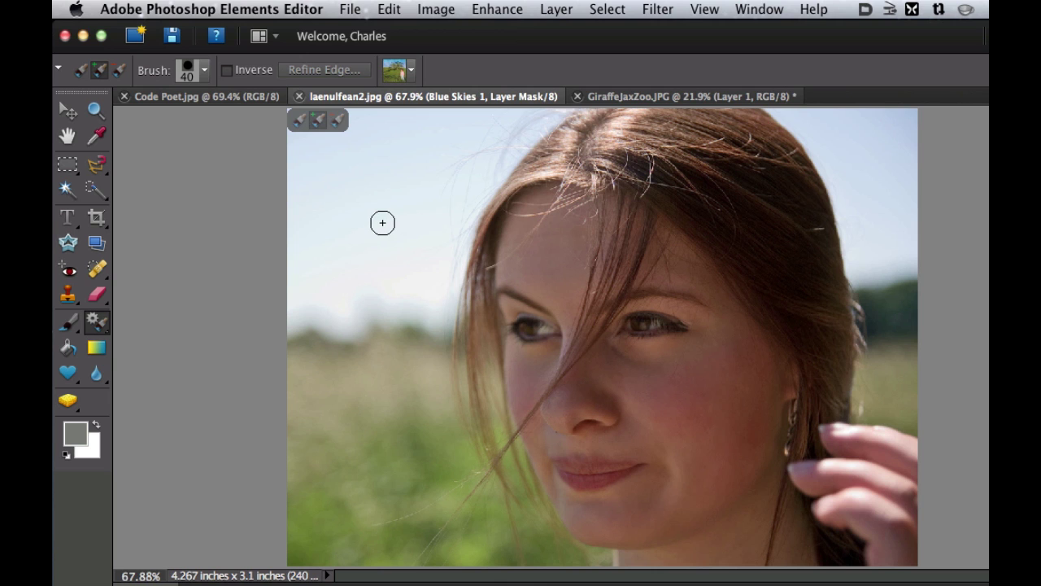
key(bracketright)
key(bracketright)
key(bracketleft)
mouse_move(320, 251)
mouse_down()
mouse_move(303, 143)
mouse_move(350, 142)
mouse_up()
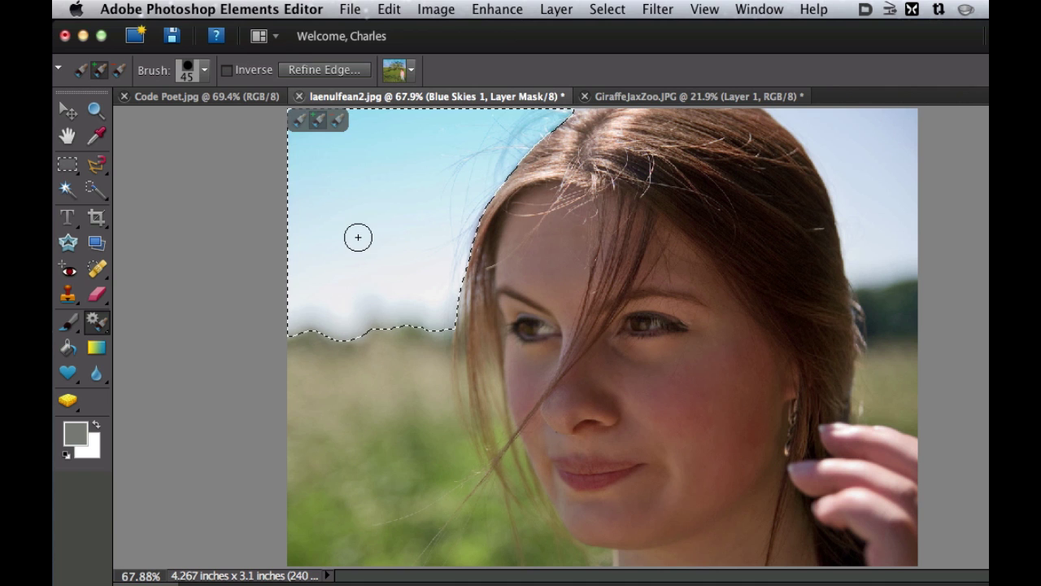
mouse_move(832, 131)
mouse_down()
mouse_move(825, 117)
mouse_move(874, 156)
mouse_up()
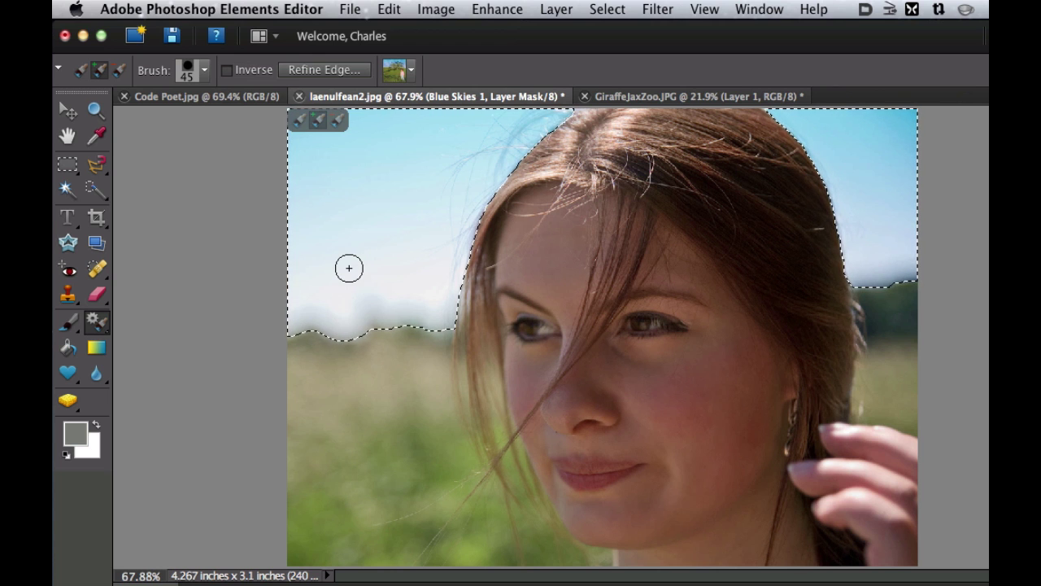
key(super+d)
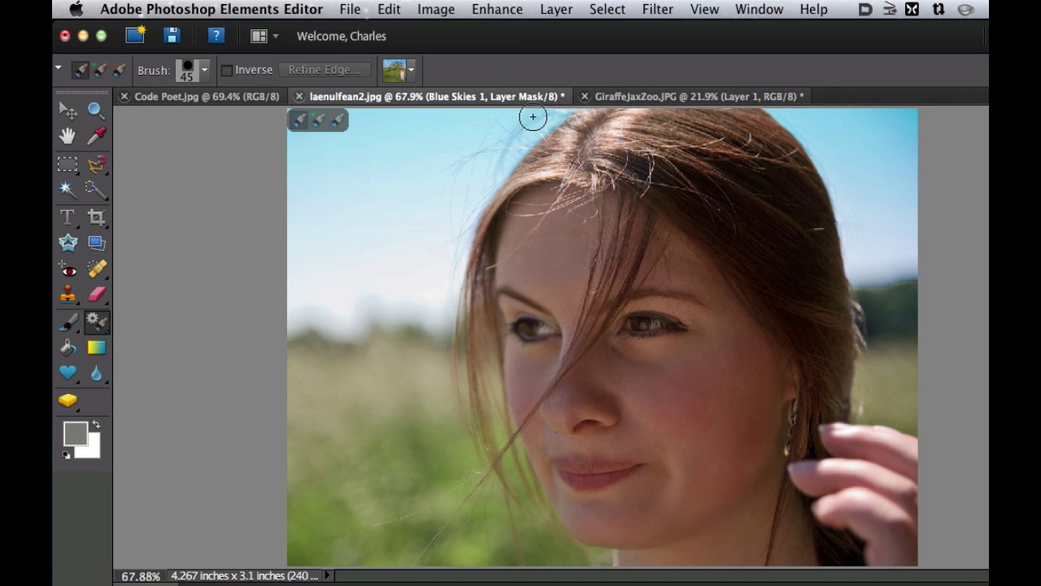
Try the Smart Brush's subtract mode on the hair near the parting, and deselect the area.
click(339, 122)
click(561, 137)
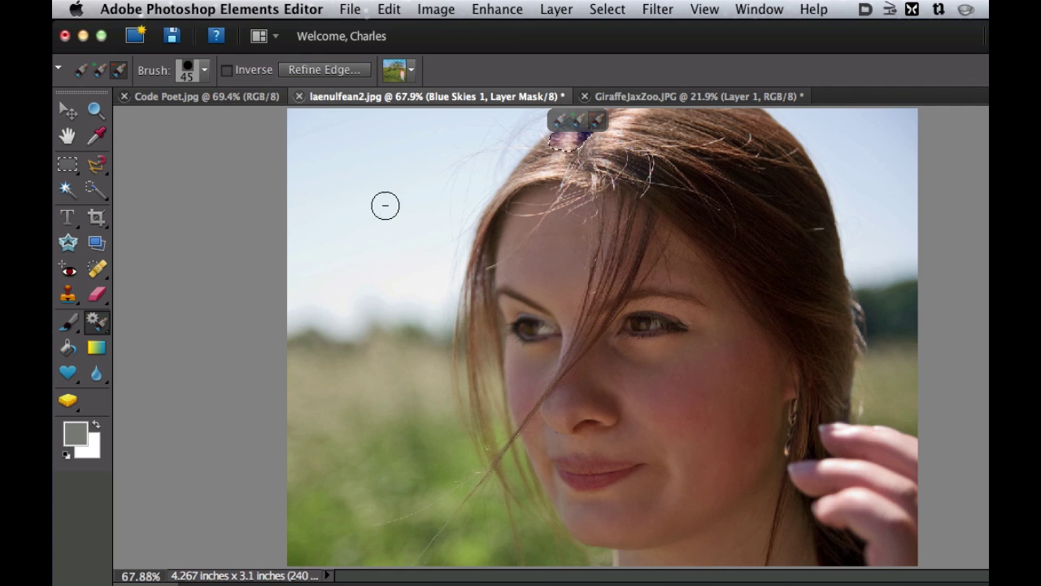
key(super+d)
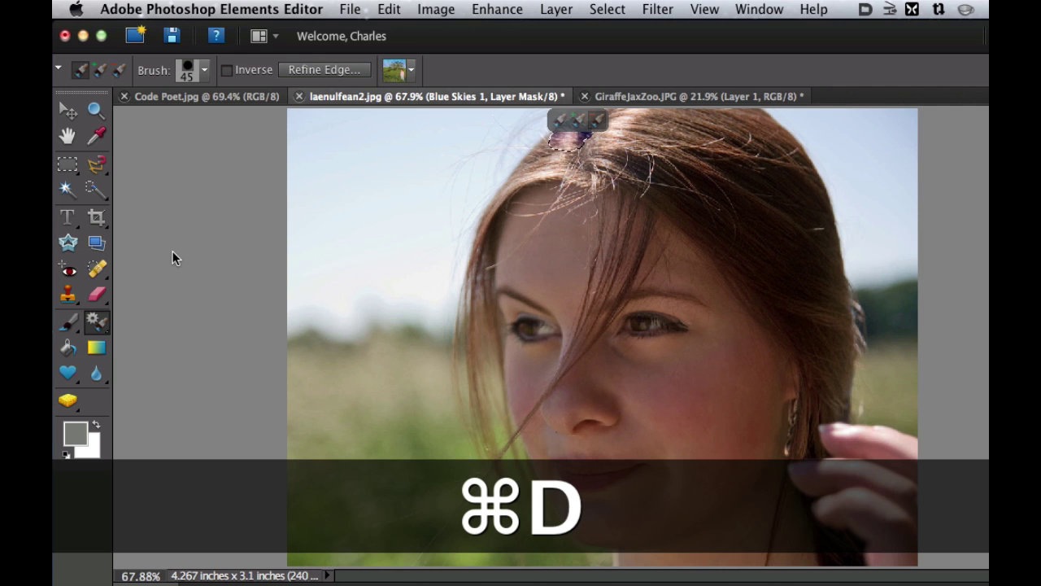
click(597, 123)
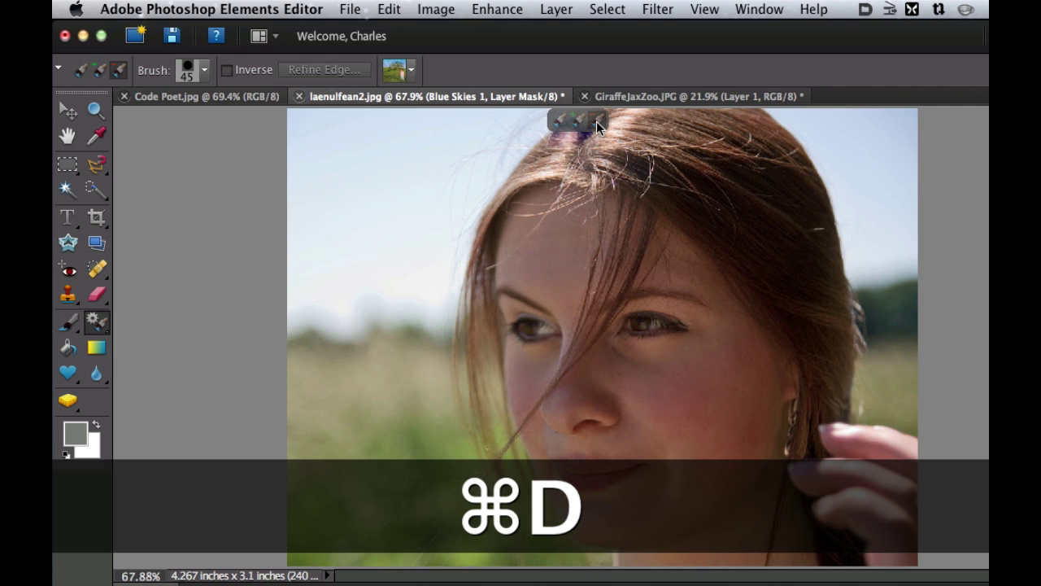
Choose the Greenery effect, brush it in add mode over the meadow on both sides of the woman, and deselect.
click(404, 71)
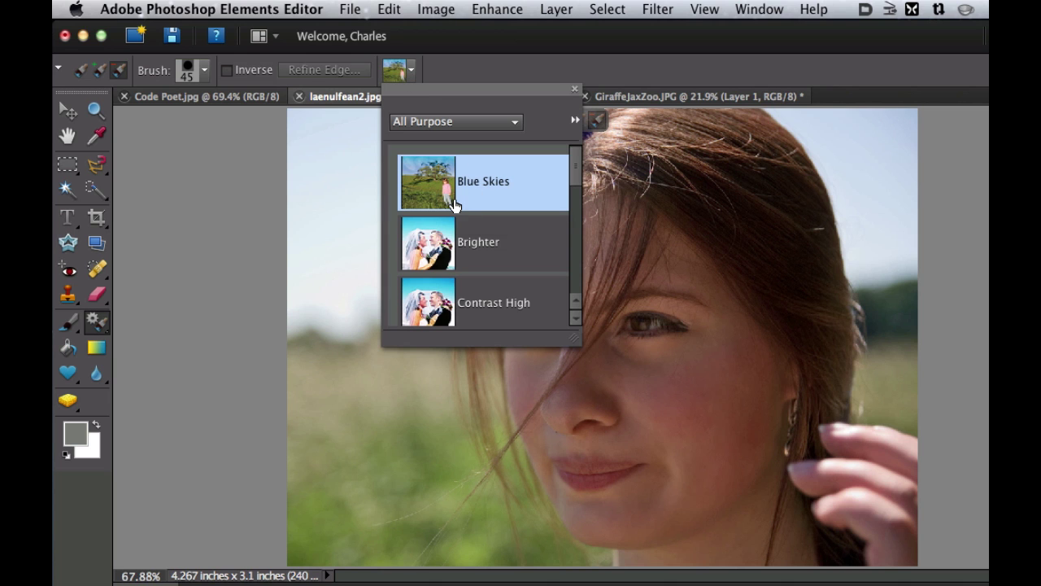
scroll(454, 204, down, 3)
scroll(454, 205, down, 1)
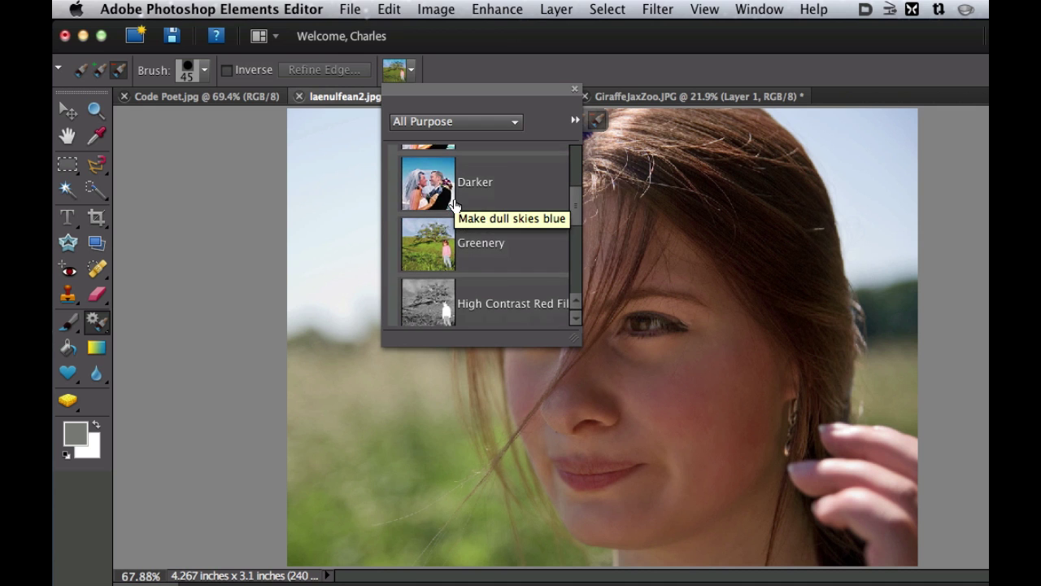
click(433, 234)
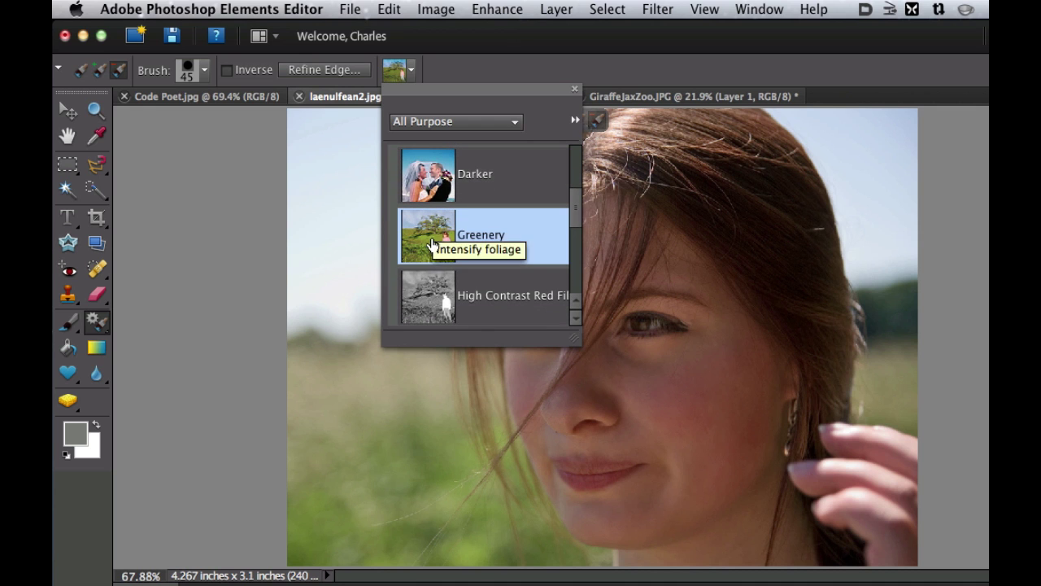
click(360, 432)
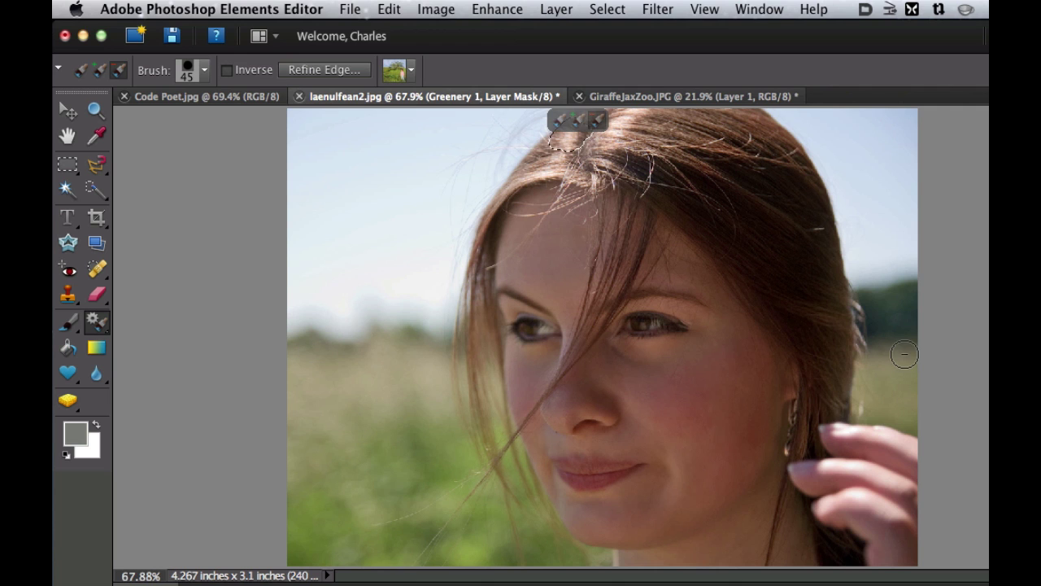
key(super+d)
click(578, 123)
mouse_move(390, 434)
mouse_down()
mouse_move(389, 403)
mouse_move(454, 402)
mouse_up()
mouse_move(435, 483)
mouse_down()
mouse_move(328, 460)
mouse_move(516, 539)
mouse_up()
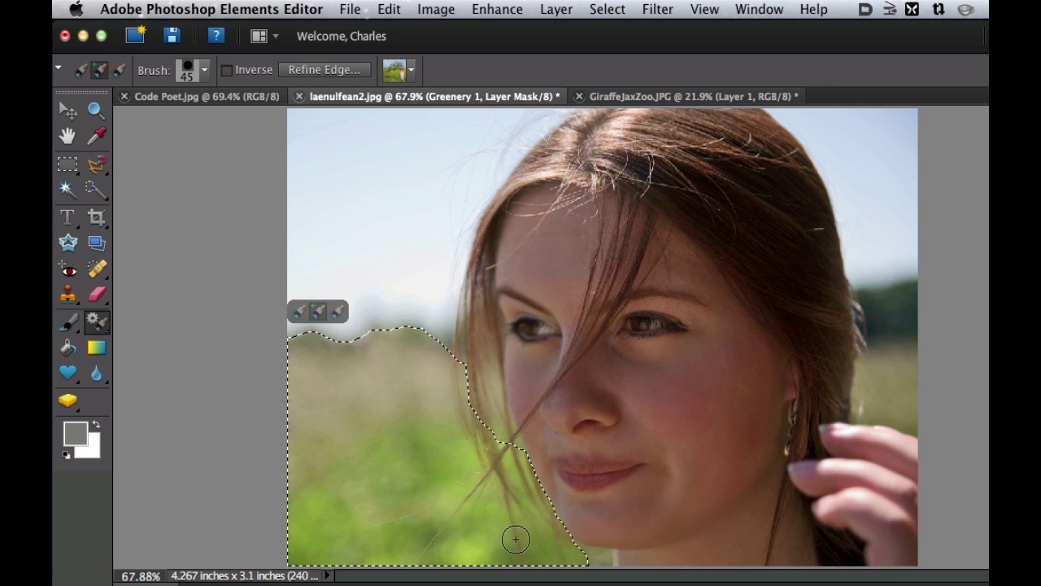
mouse_move(895, 361)
mouse_down()
mouse_move(885, 329)
mouse_move(907, 383)
mouse_up()
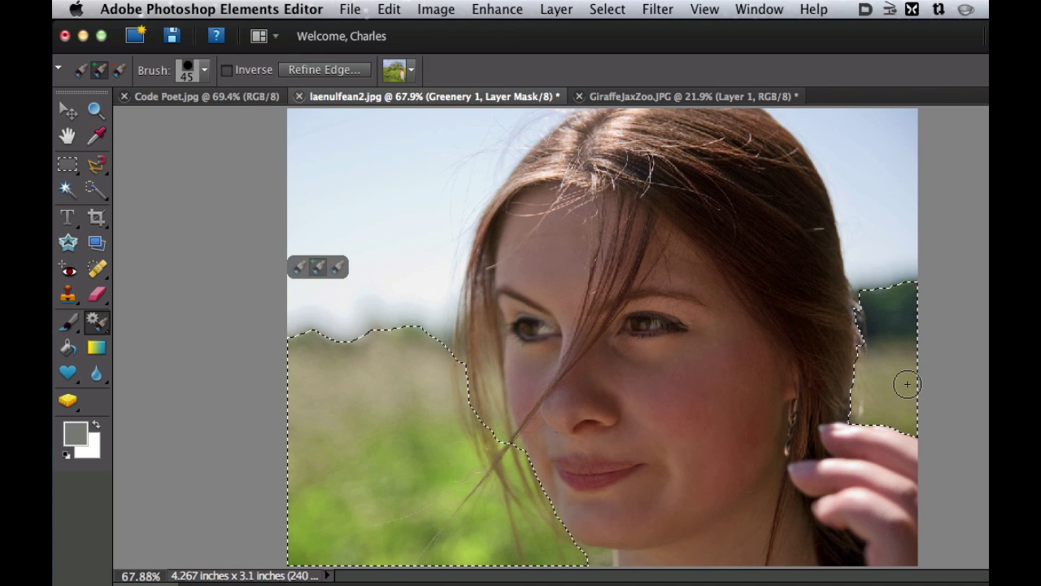
key(super+d)
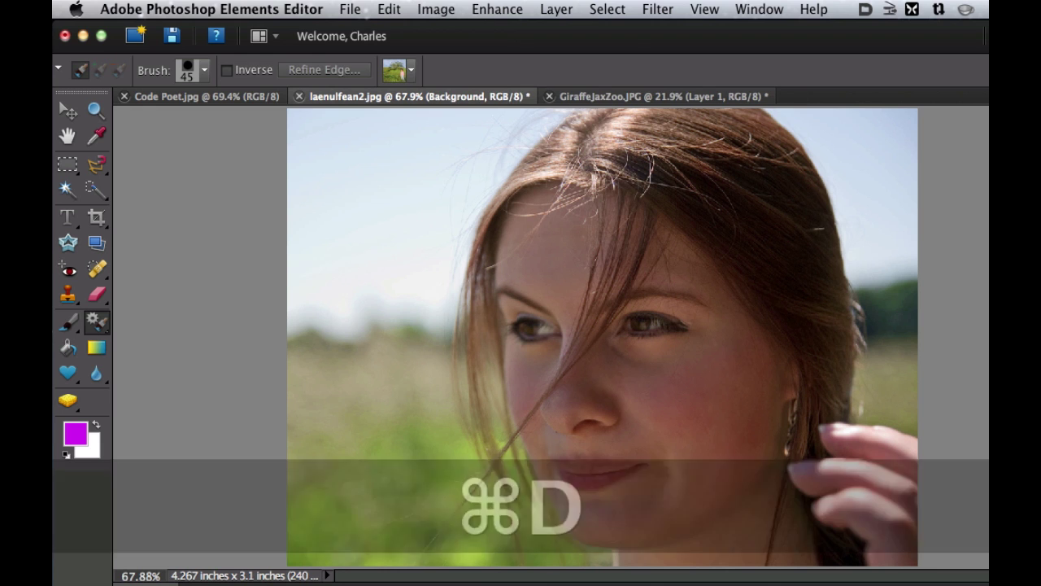
Switch the Smart Brush back to Blue Skies, paint both sky areas above the meadow, and deselect.
click(412, 70)
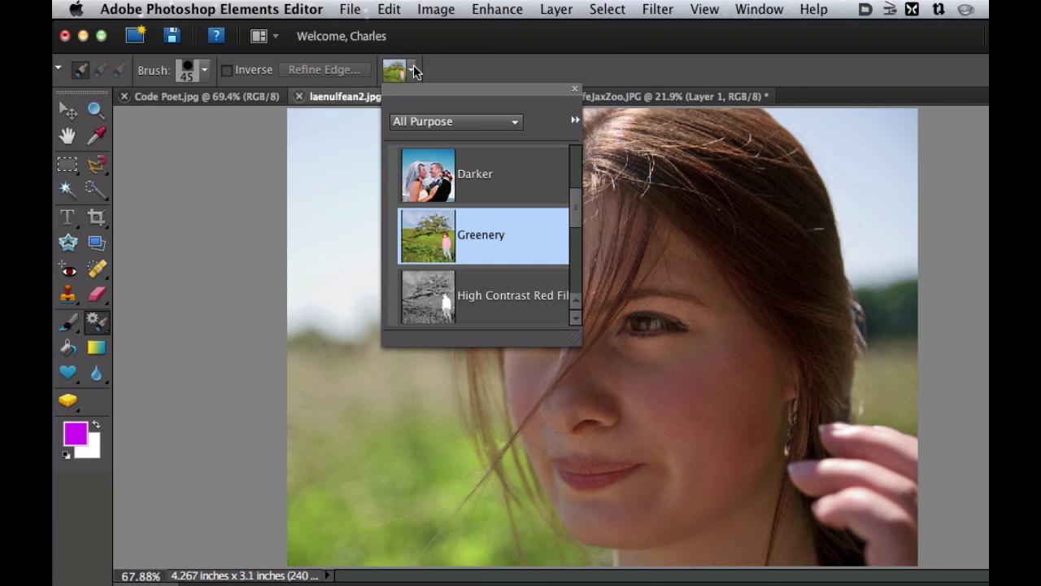
scroll(431, 155, up, 5)
click(436, 181)
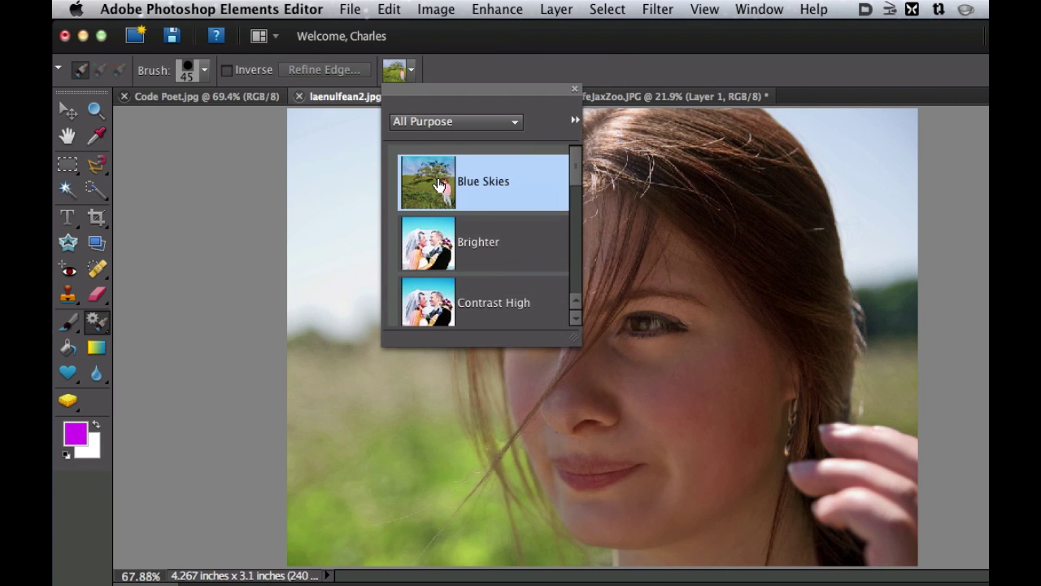
click(318, 177)
mouse_move(318, 176)
mouse_down()
mouse_move(430, 152)
mouse_move(454, 201)
mouse_move(443, 269)
mouse_up()
drag(842, 147, 869, 141)
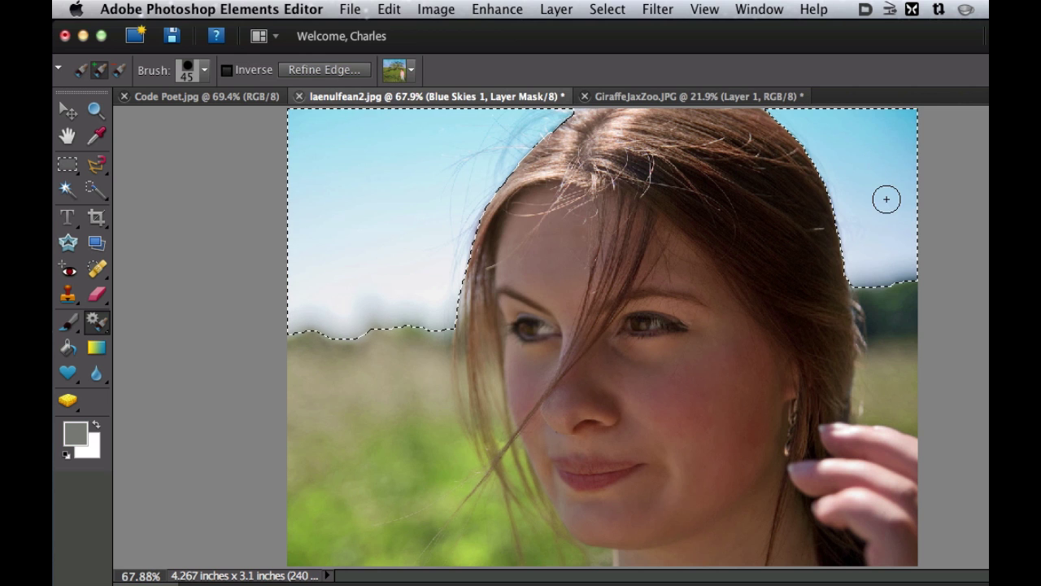
key(super+d)
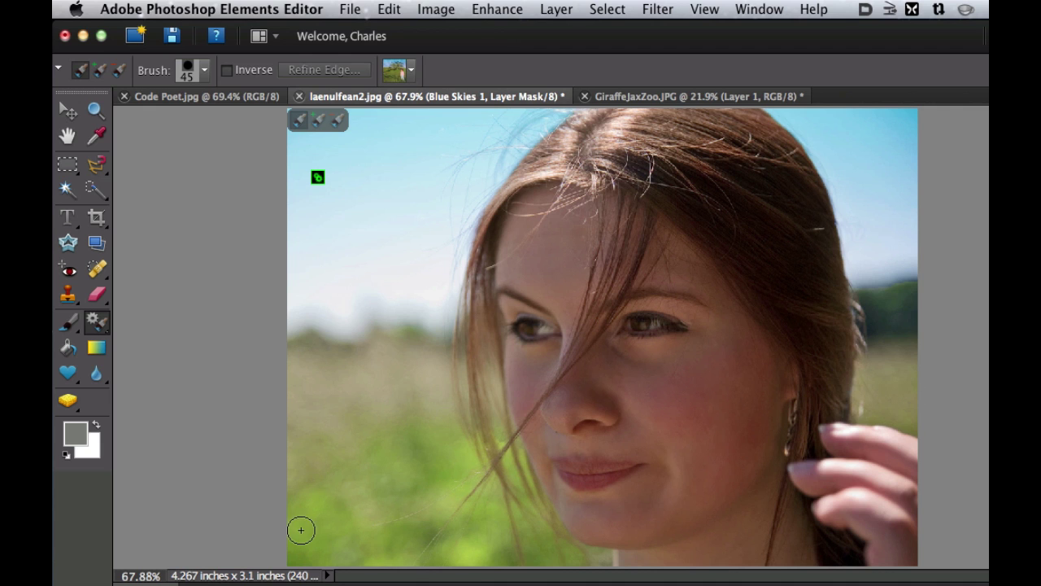
Look over the Smart Brush tool variants and switch to the Code Poet.jpg portrait.
click(97, 323)
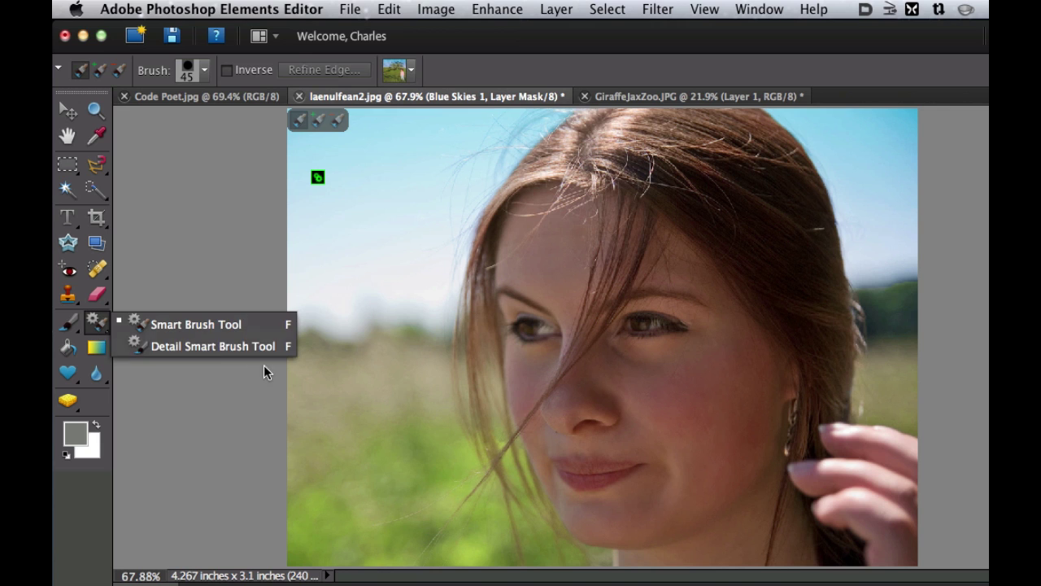
click(222, 348)
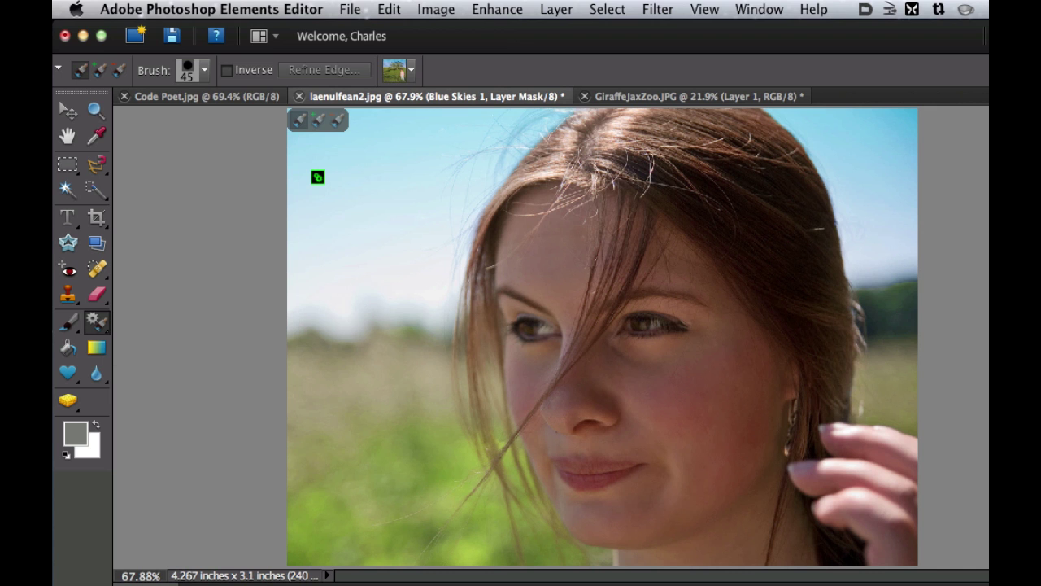
double_click(249, 584)
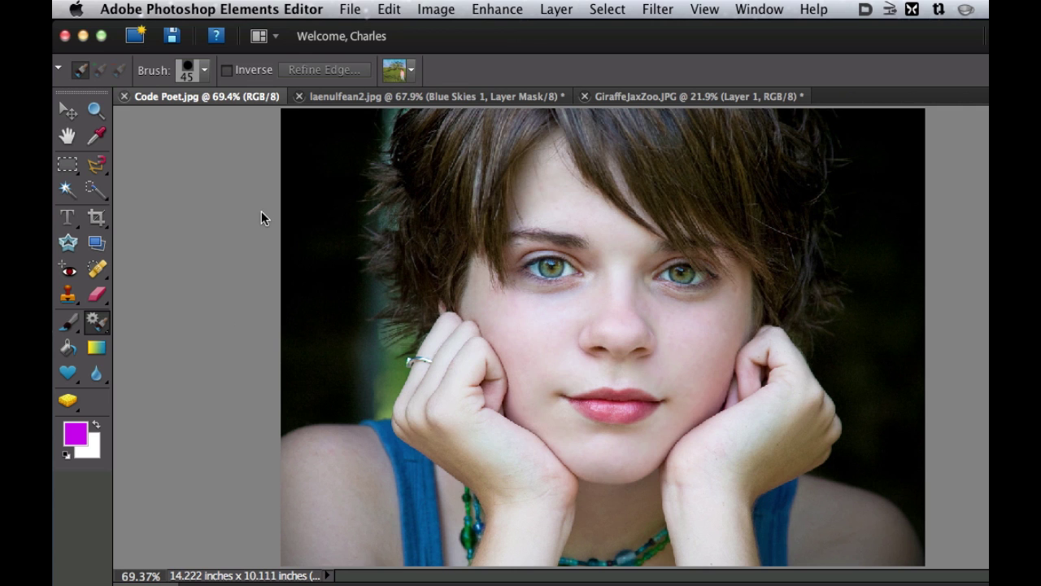
Choose the Lipstick effect for the Smart Brush and switch to the Detail Smart Brush variant.
click(411, 70)
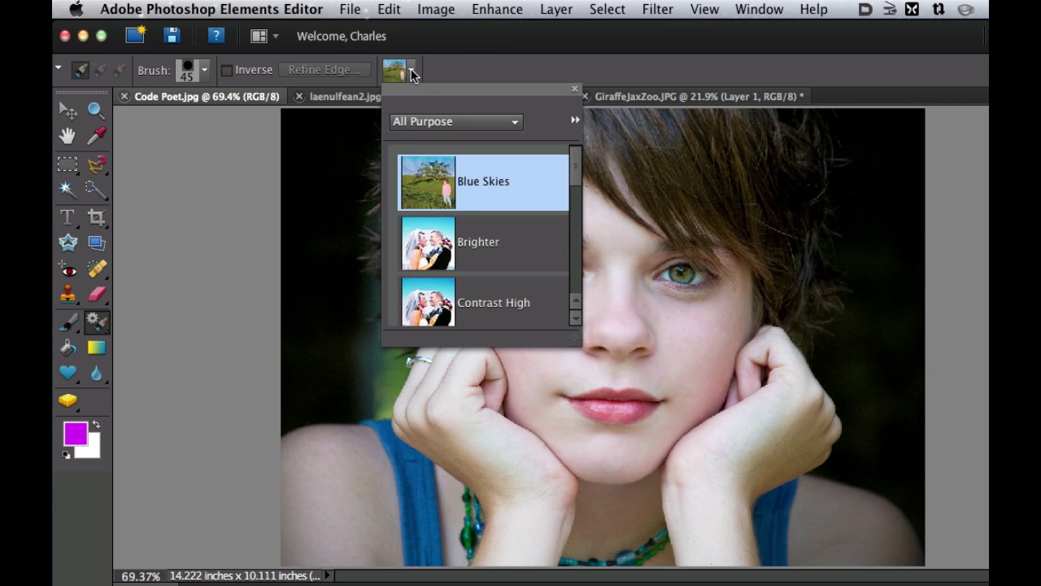
scroll(459, 187, down, 5)
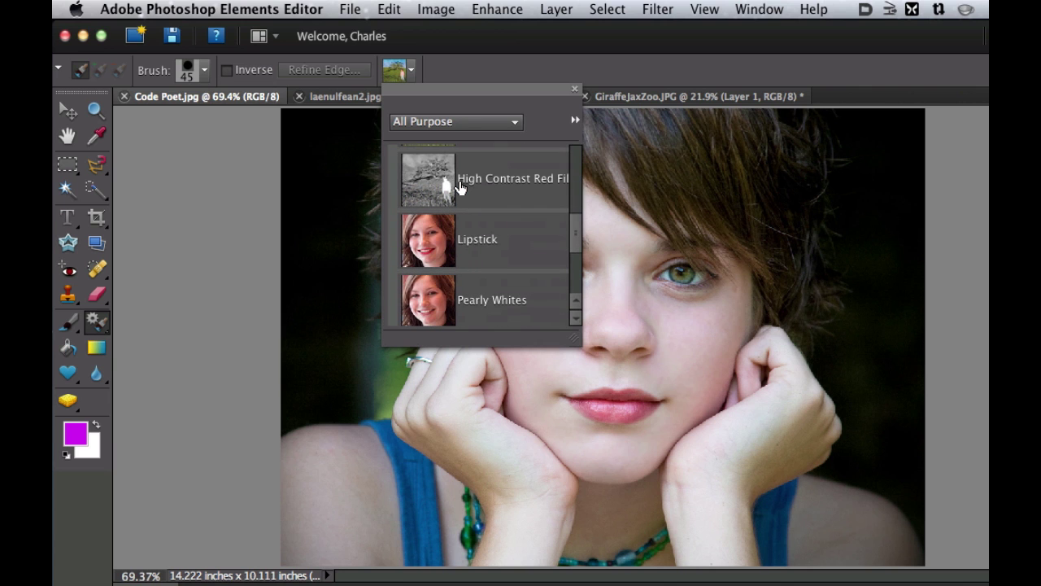
click(435, 234)
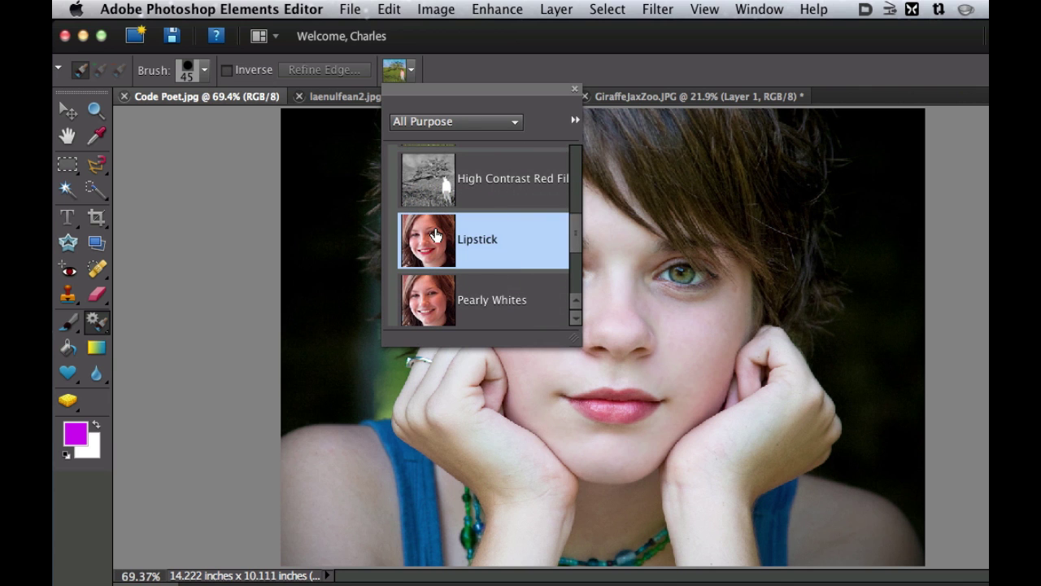
click(435, 234)
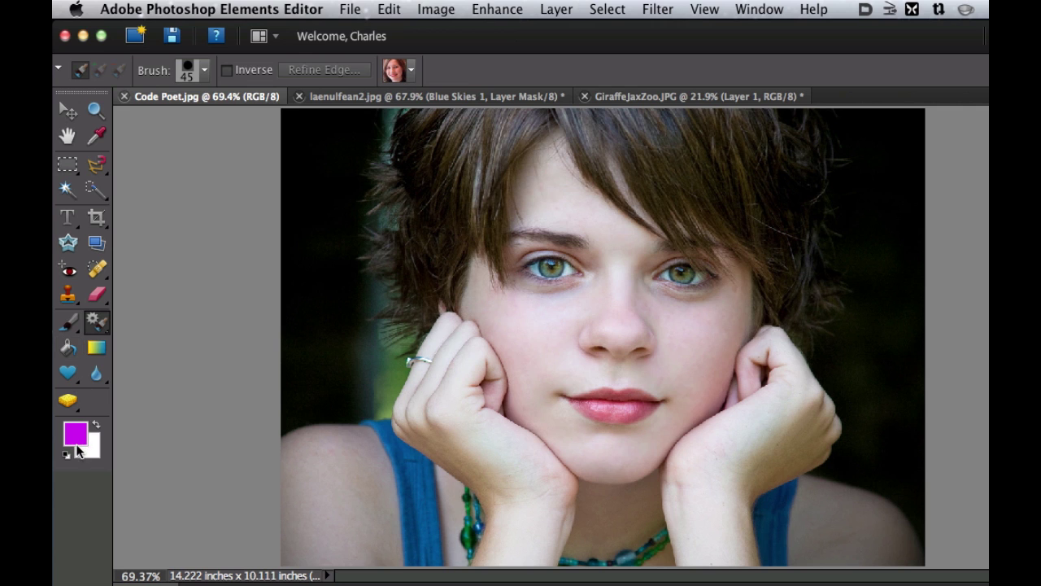
drag(104, 329, 152, 350)
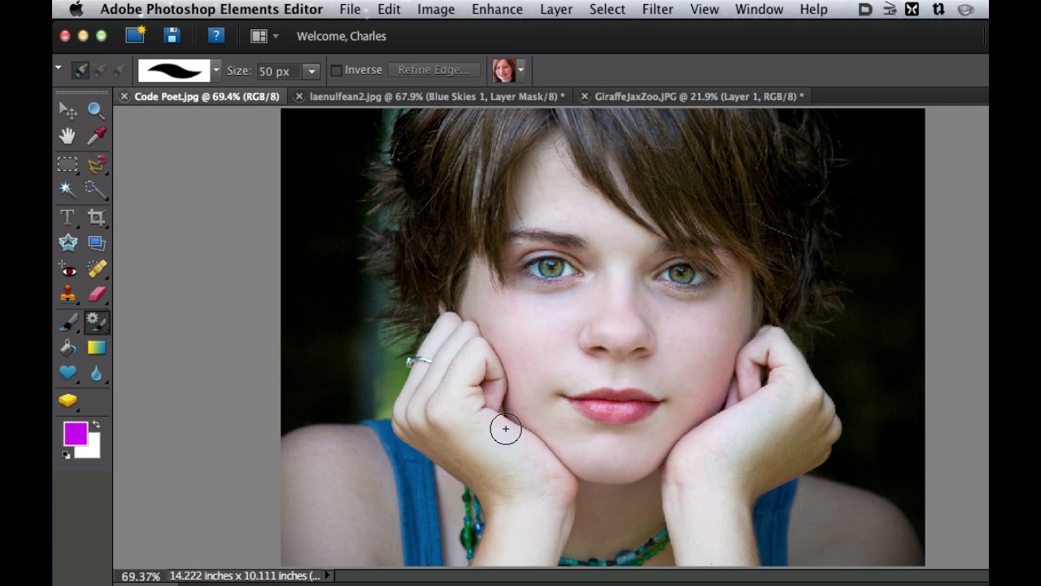
Reduce the Detail Smart Brush size to 20 px and paint the Lipstick effect over the woman's lips.
key(bracketleft)
key(bracketleft)
key(bracketleft)
key(bracketleft)
key(bracketleft)
key(bracketleft)
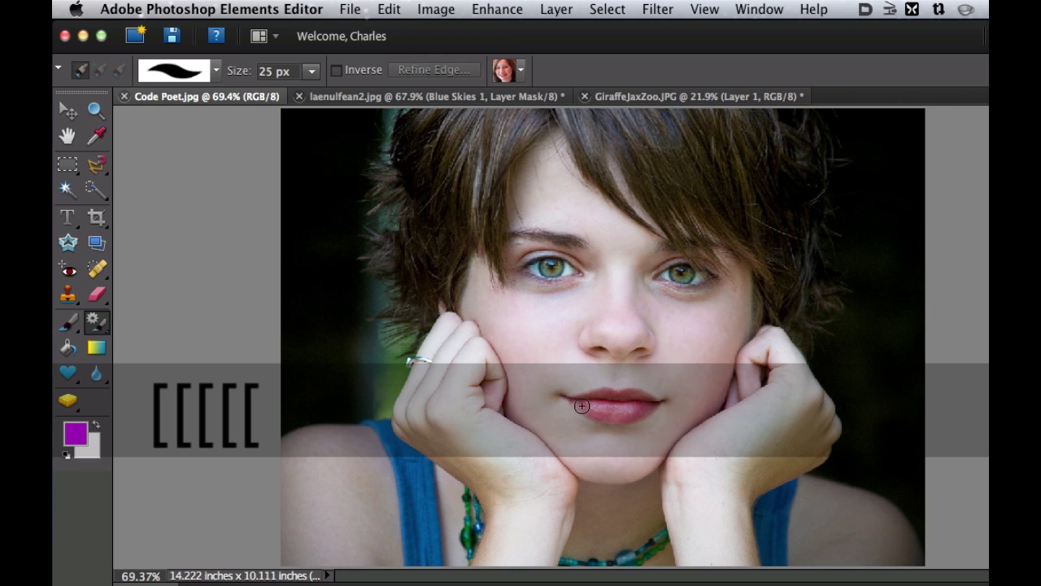
click(614, 408)
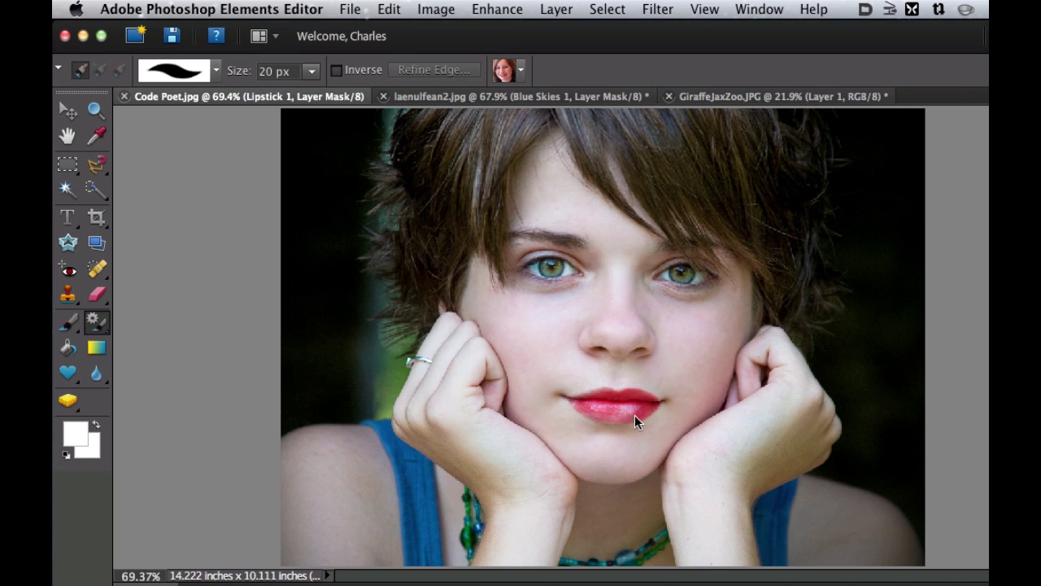
click(581, 395)
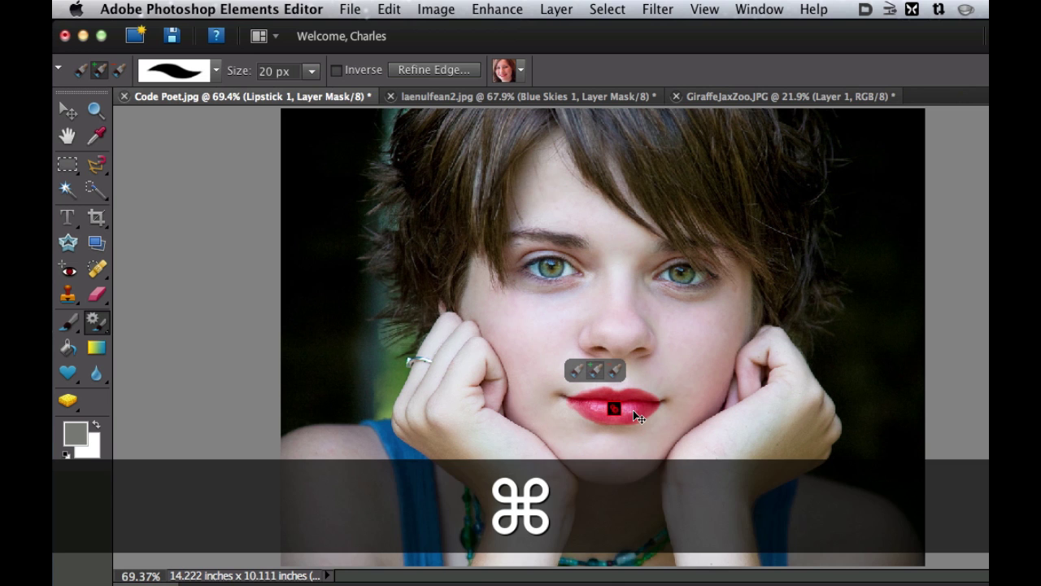
Inspect the painted lips up close and undo the Lipstick effect.
key(super+equal)
key(super+equal)
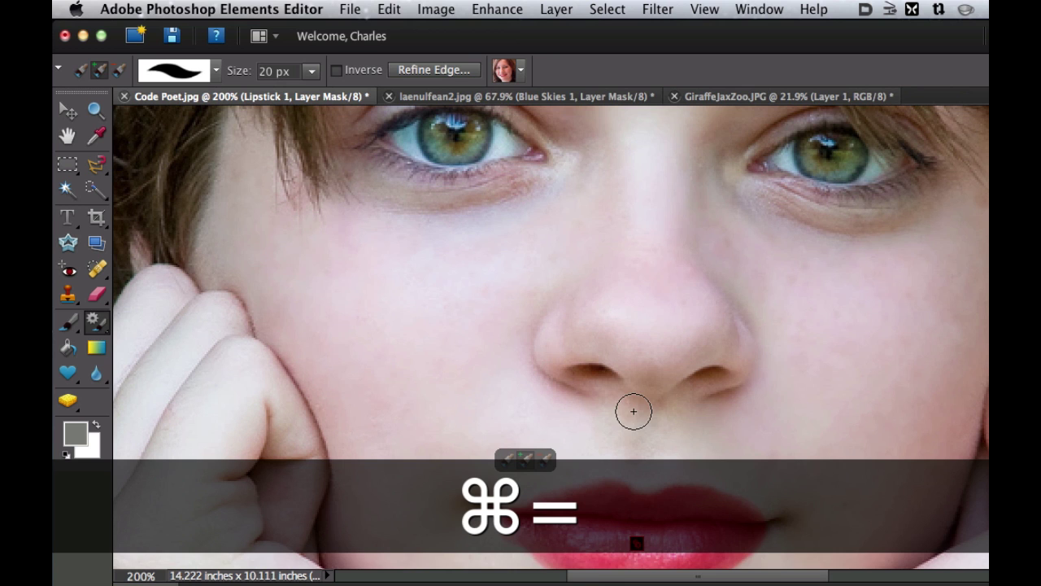
scroll(632, 411, down, 5)
mouse_move(635, 361)
mouse_down()
mouse_move(699, 360)
mouse_move(725, 377)
mouse_move(704, 399)
mouse_move(668, 402)
mouse_move(572, 376)
mouse_up()
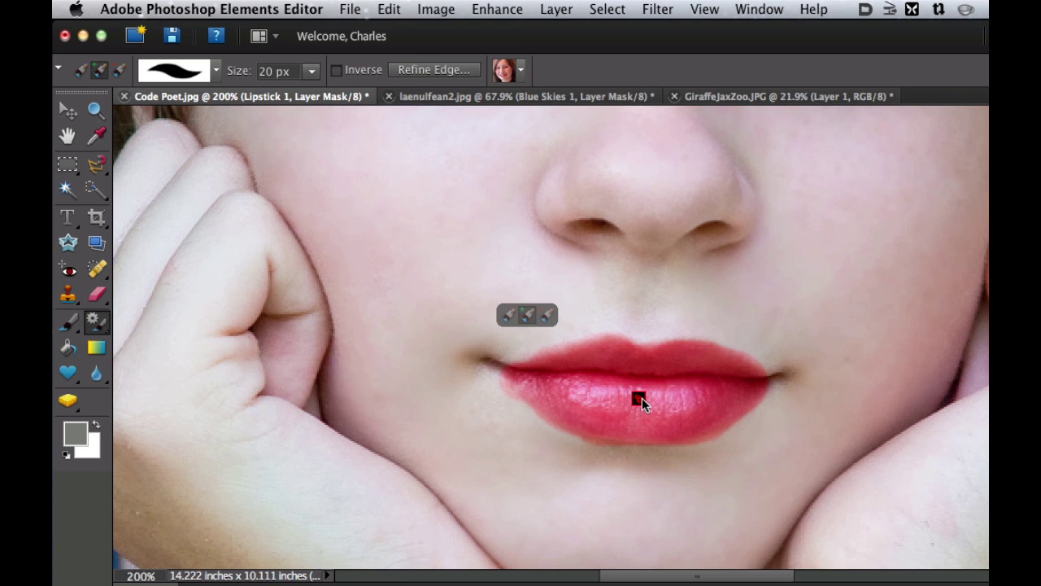
key(super+z)
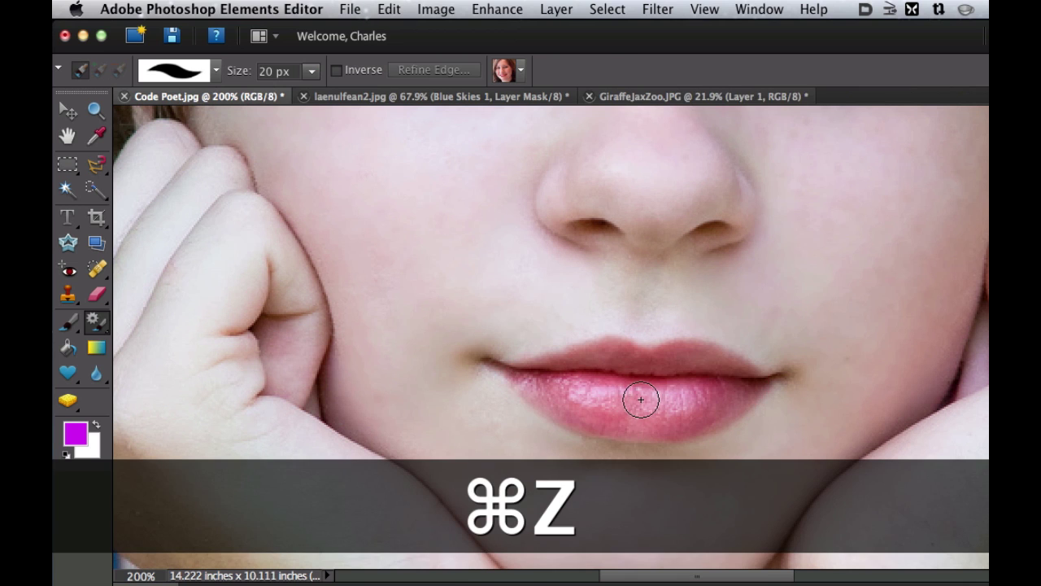
Switch to the regular Smart Brush, reduce its size to 15, brush Lipstick over the lips, and deselect.
click(98, 325)
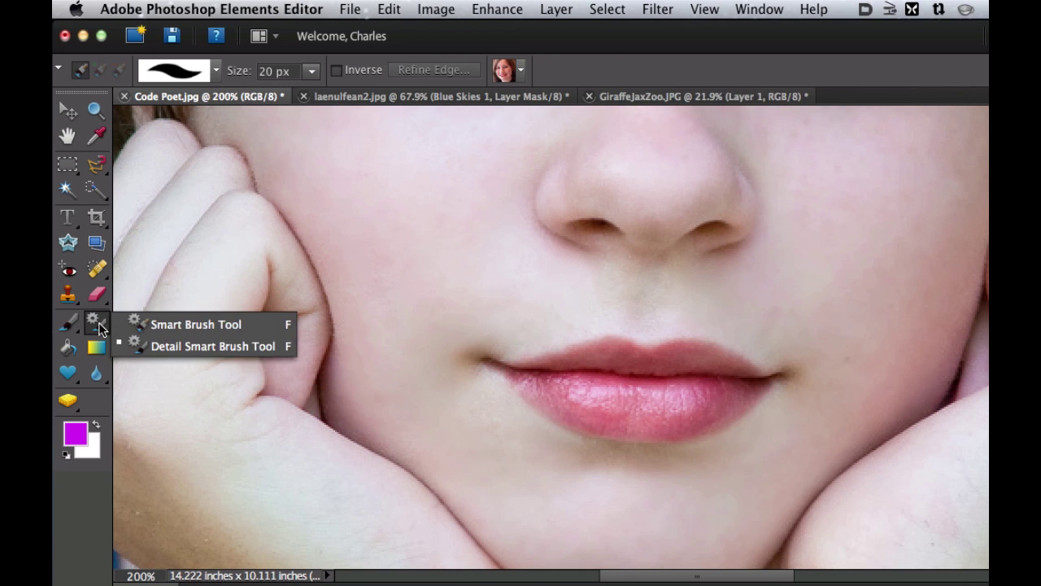
click(169, 326)
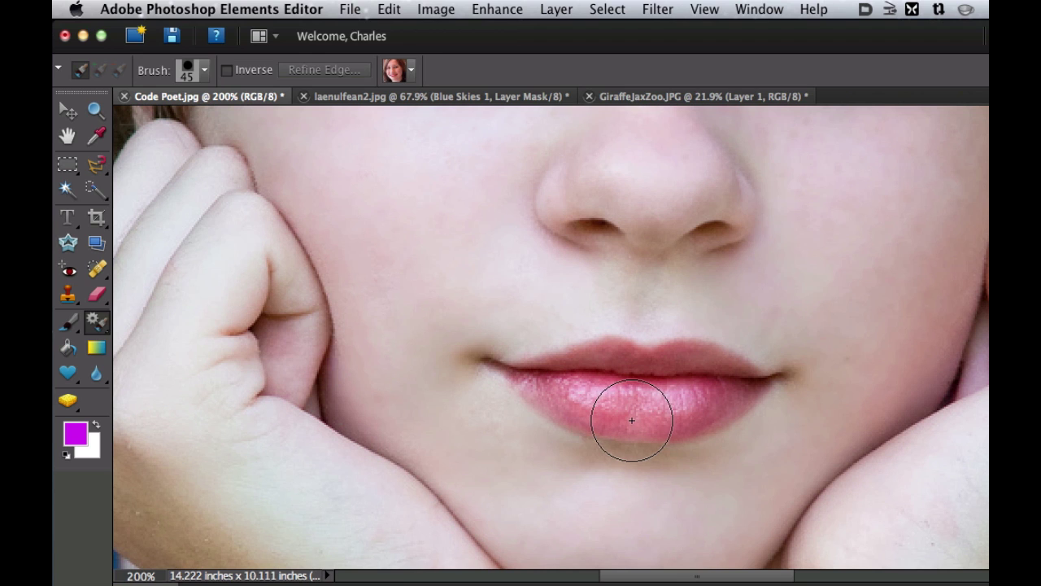
key(bracketleft)
key(bracketleft)
key(bracketleft)
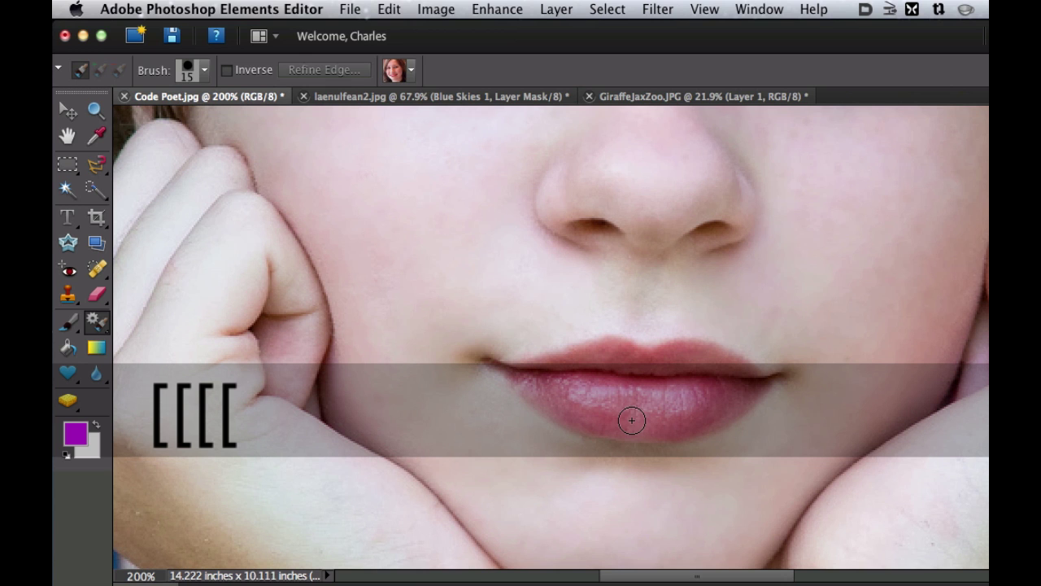
mouse_move(583, 396)
mouse_down()
mouse_move(645, 399)
mouse_move(661, 377)
mouse_move(637, 366)
mouse_move(562, 384)
mouse_move(585, 366)
mouse_move(692, 399)
mouse_move(659, 424)
mouse_up()
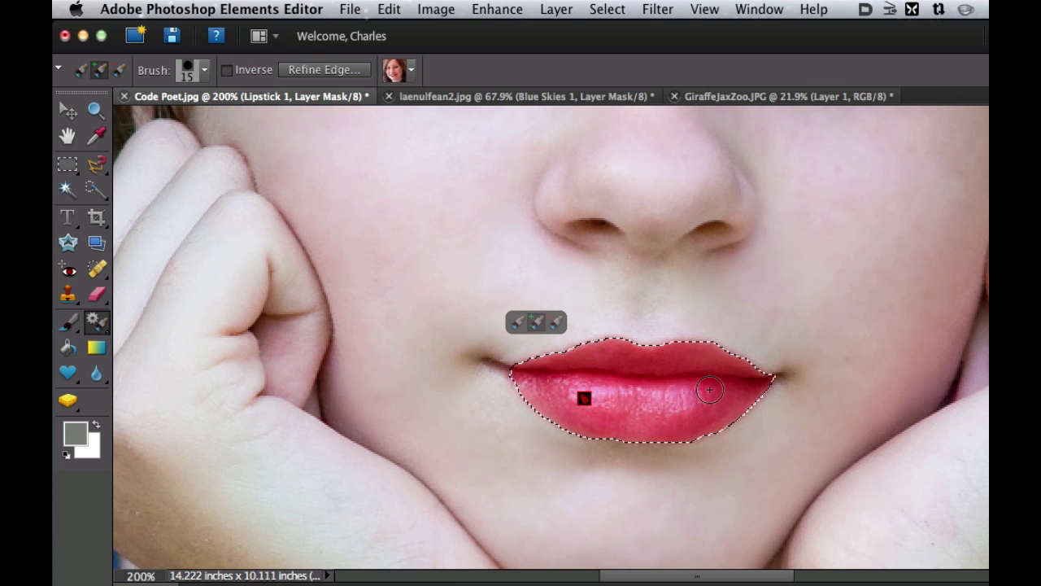
key(super+d)
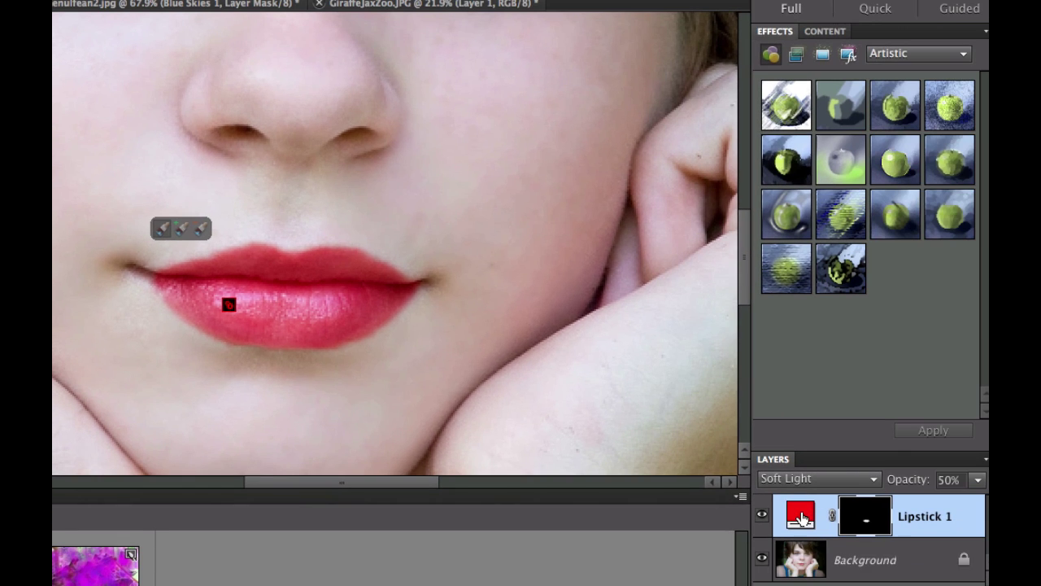
Change the Lipstick layer's fill color to magenta, ff00f6.
double_click(800, 517)
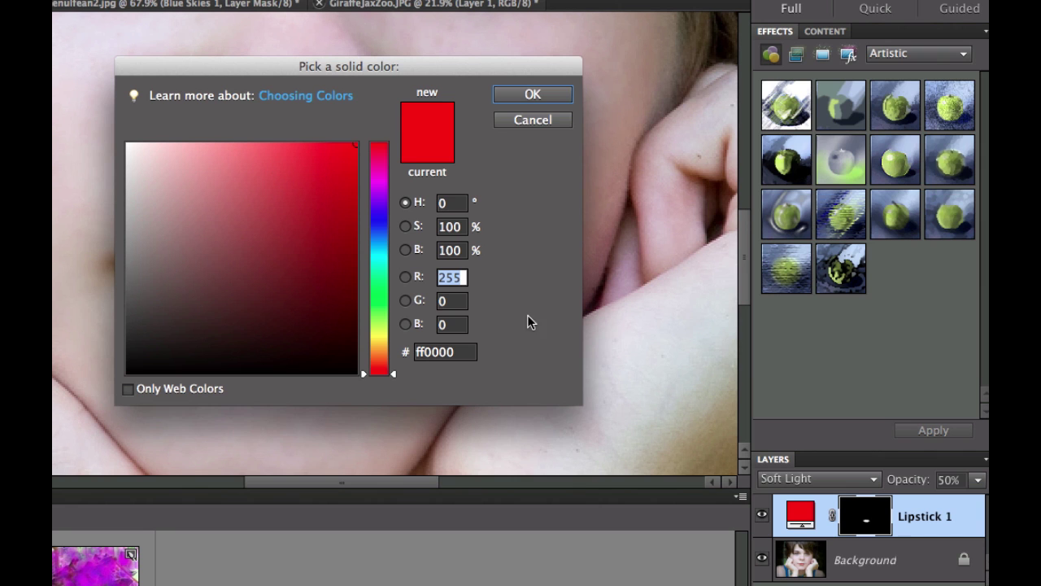
click(382, 178)
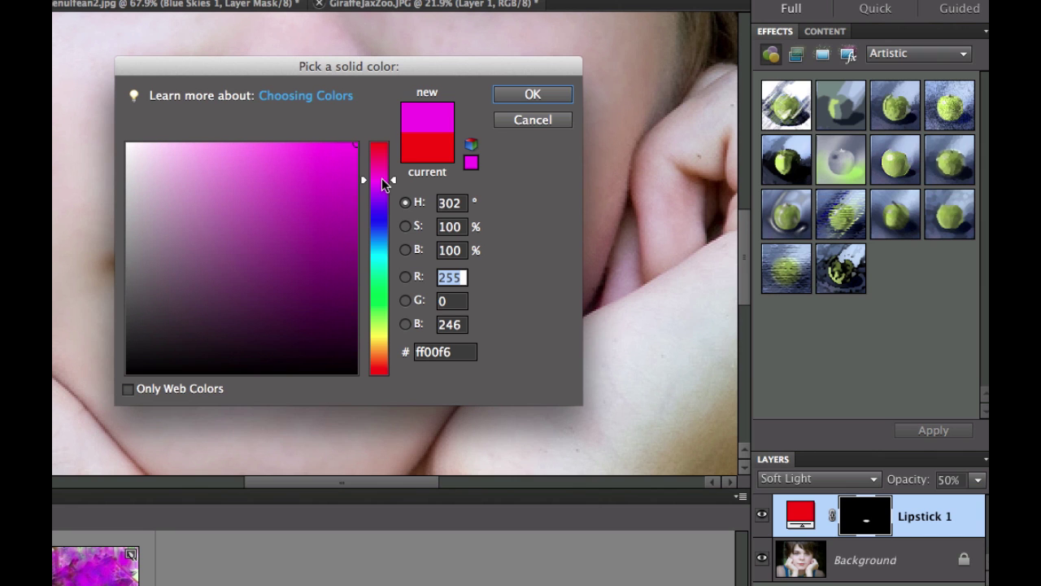
click(533, 95)
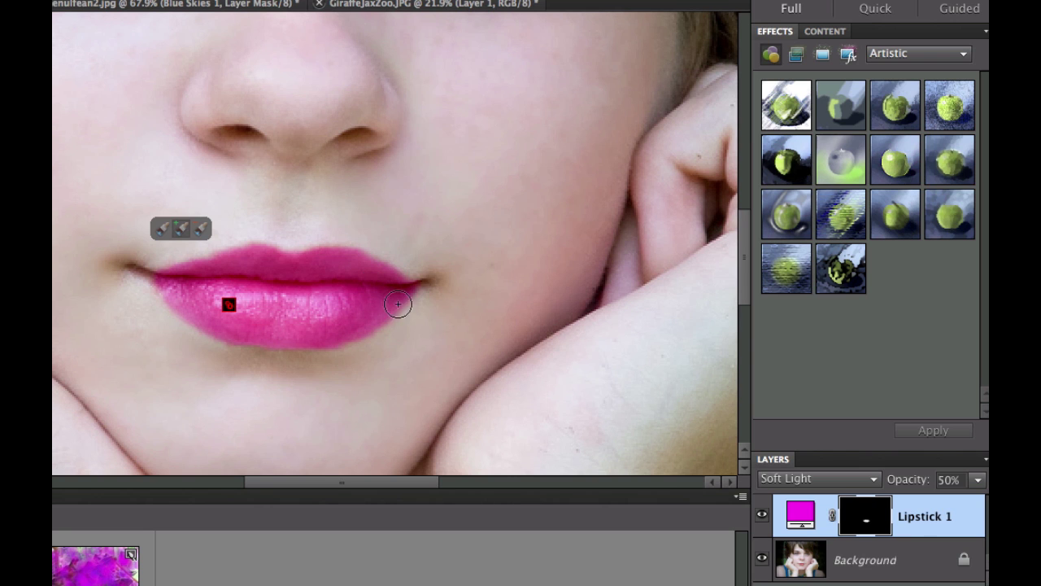
Set the Lipstick layer's fill color to blue, 0030ff.
double_click(801, 513)
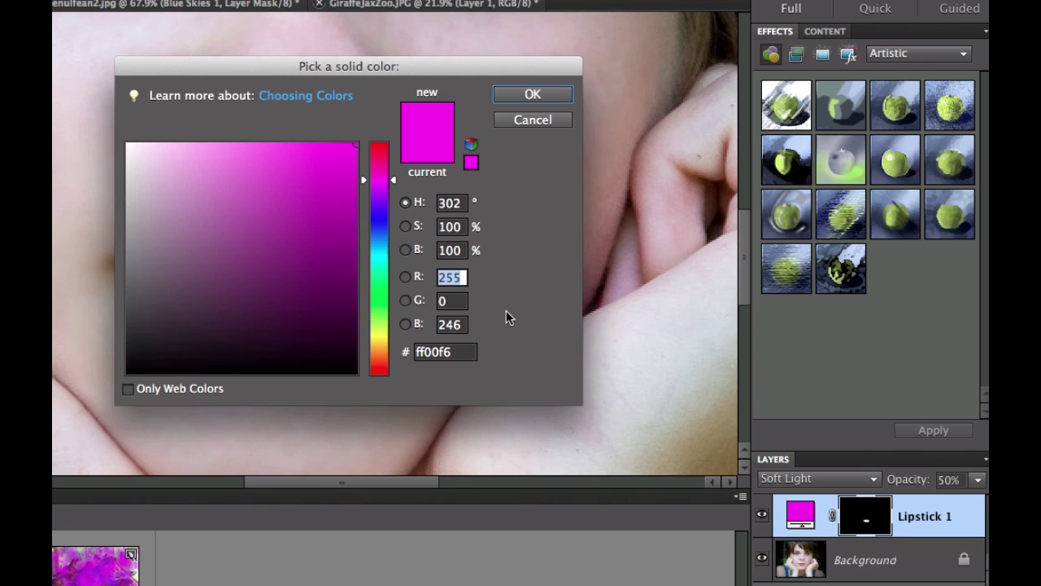
drag(393, 180, 396, 228)
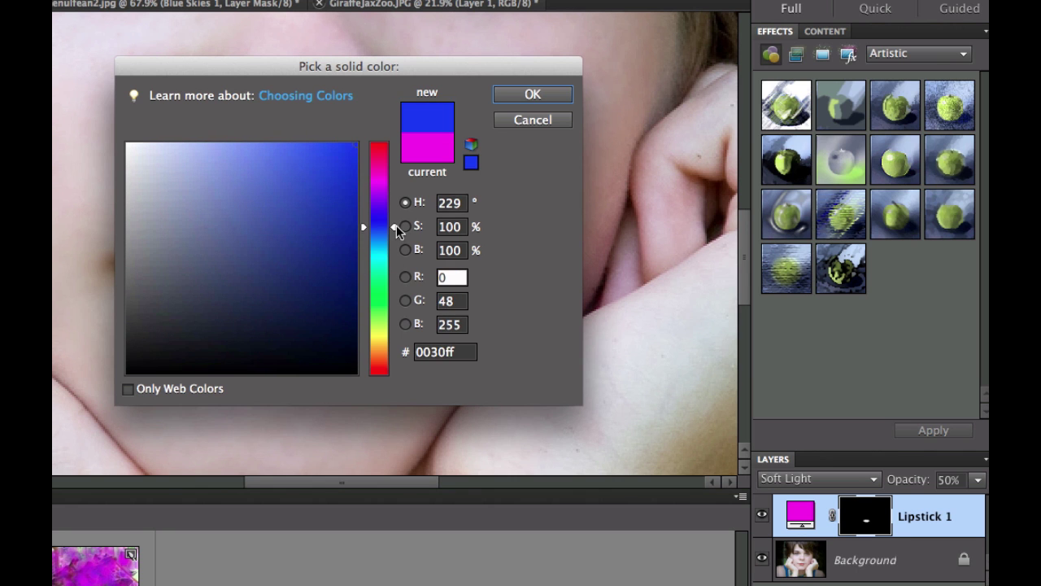
click(529, 94)
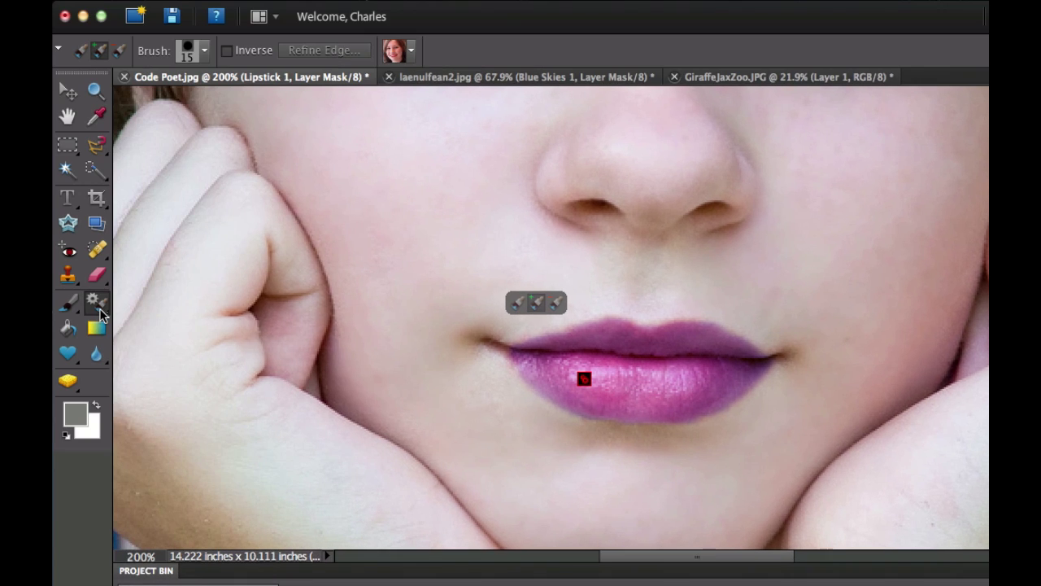
Revert the recolored lipstick and brush the Lipstick effect over the lips again with the Smart Brush.
click(101, 314)
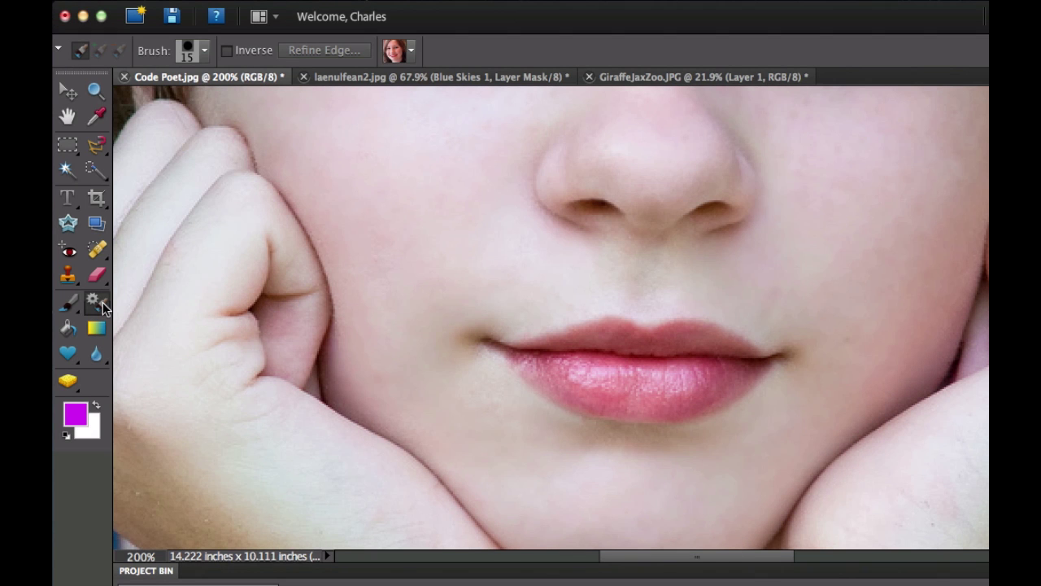
mouse_move(565, 349)
mouse_down()
mouse_move(710, 362)
mouse_move(670, 386)
mouse_move(567, 383)
mouse_up()
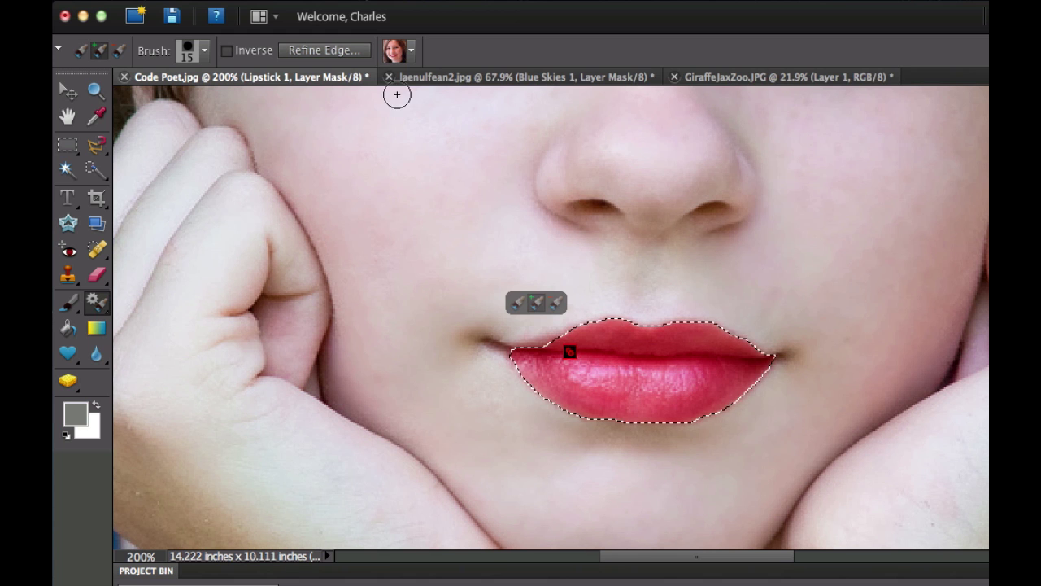
Refine the lipstick mask's edge with Smooth 29, Feather 0 px and Contract/Expand 0%.
click(345, 54)
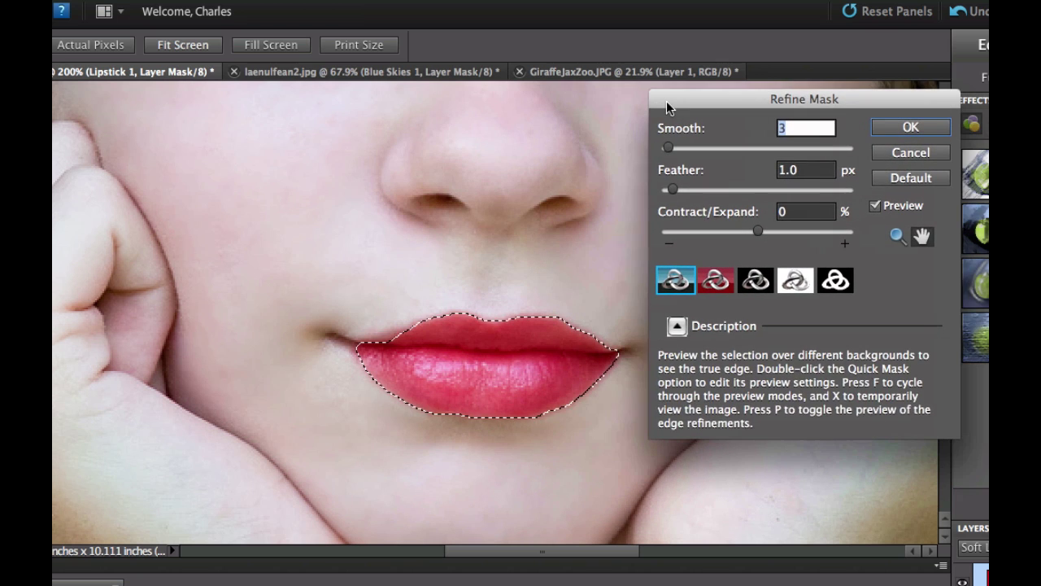
drag(666, 101, 671, 101)
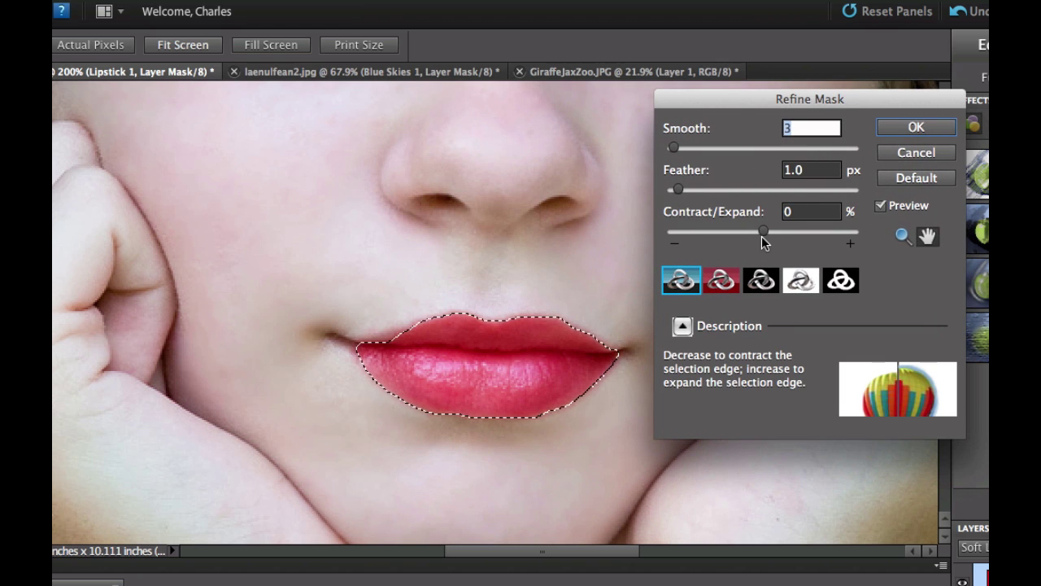
drag(765, 233, 743, 234)
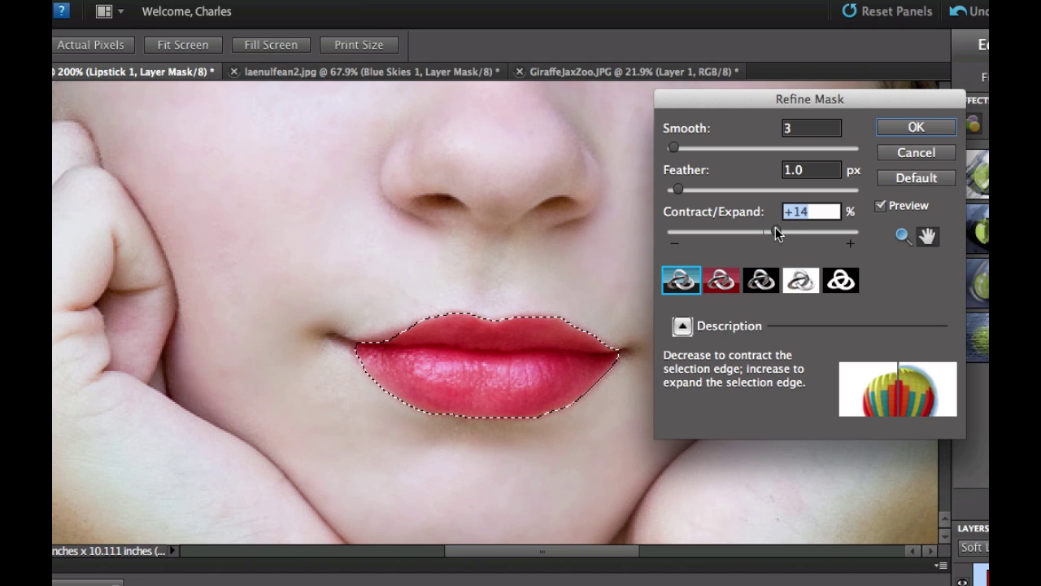
drag(795, 231, 763, 234)
drag(675, 149, 722, 148)
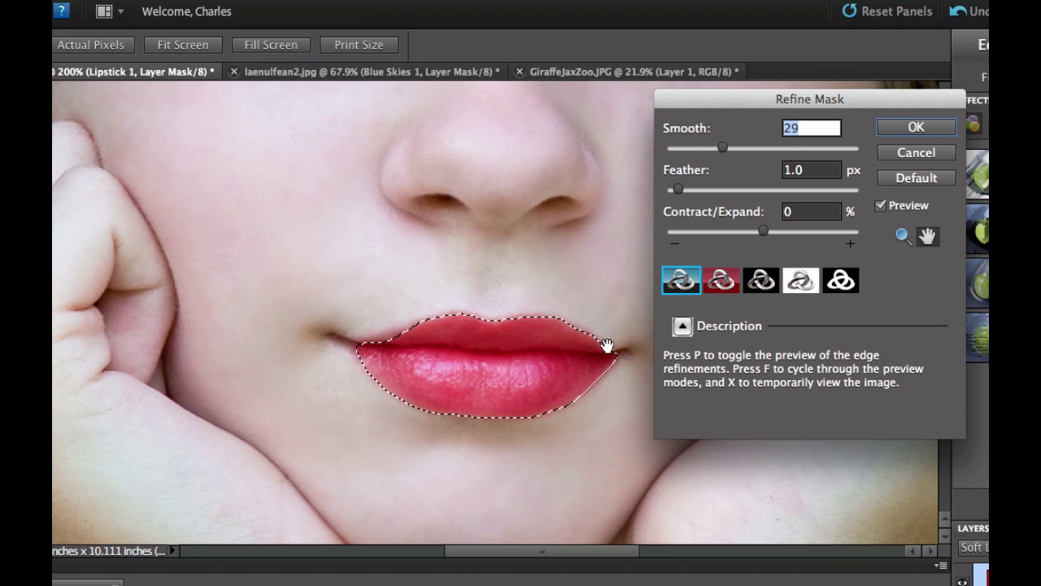
mouse_move(679, 192)
mouse_down()
mouse_move(724, 189)
mouse_move(666, 187)
mouse_up()
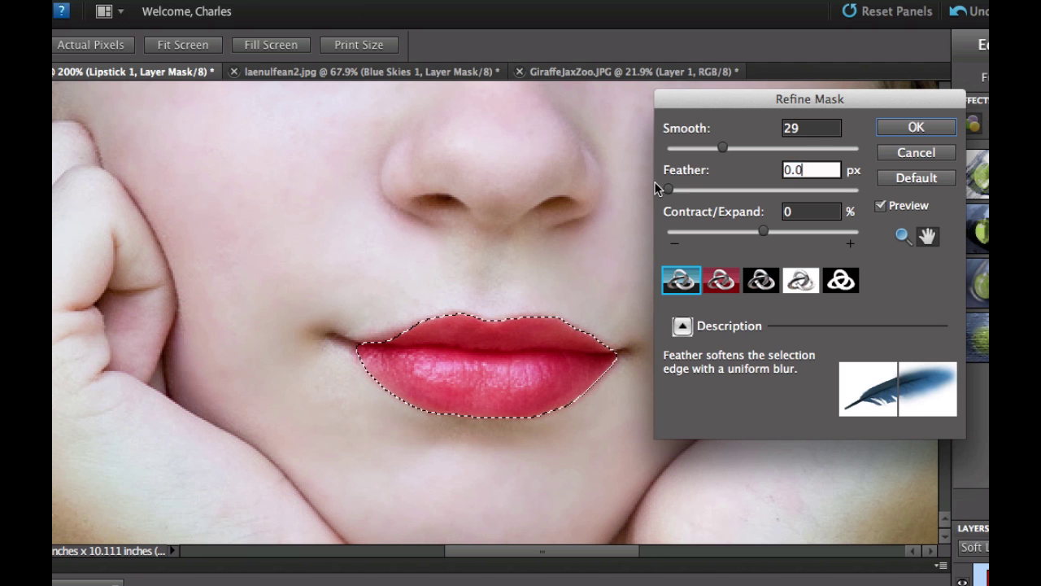
click(920, 130)
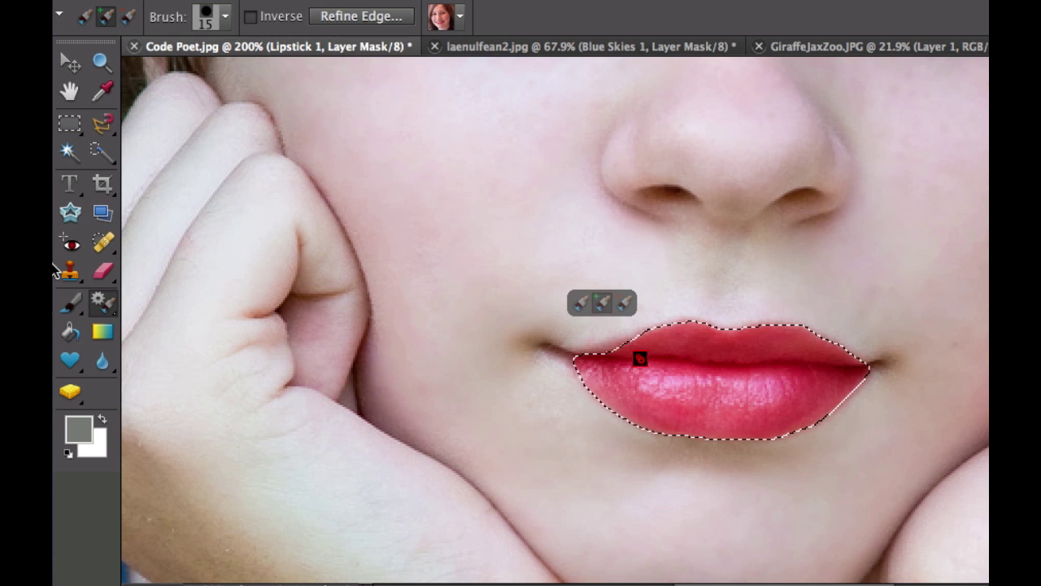
Review the Brush tool's variants, its airbrush setting and the additional brush options such as scatter and spacing.
click(69, 306)
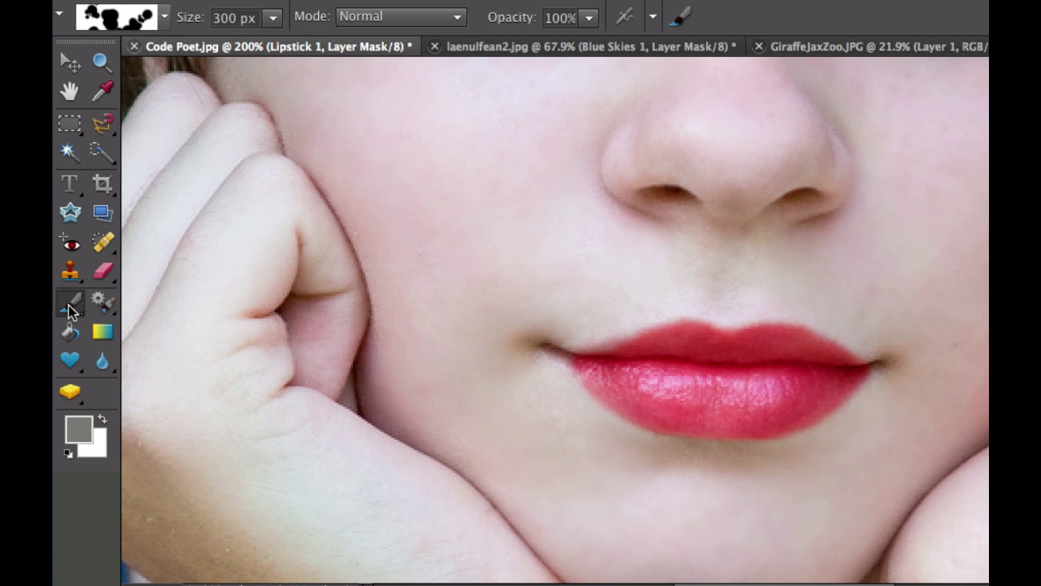
click(68, 305)
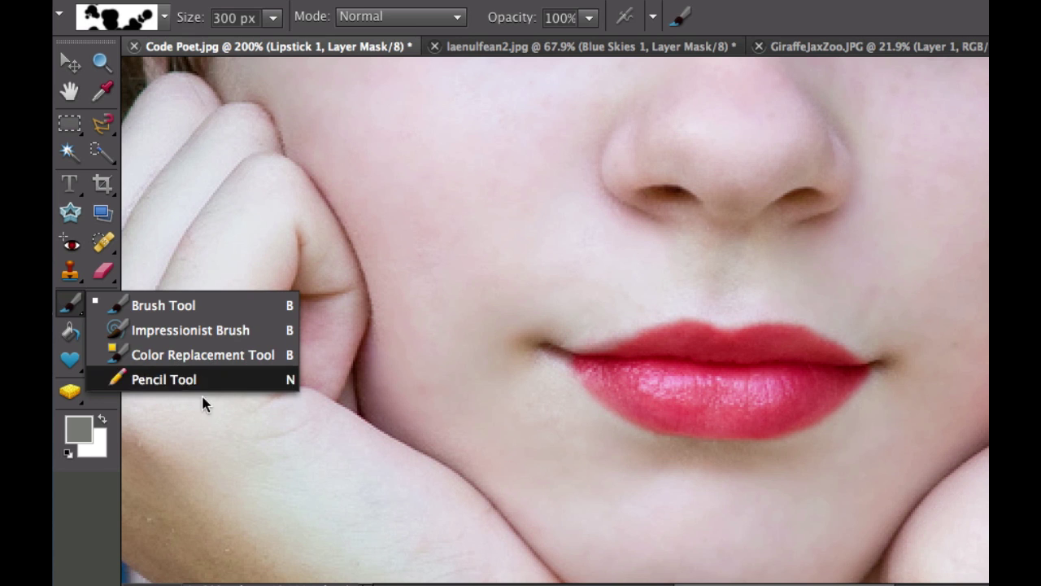
click(67, 561)
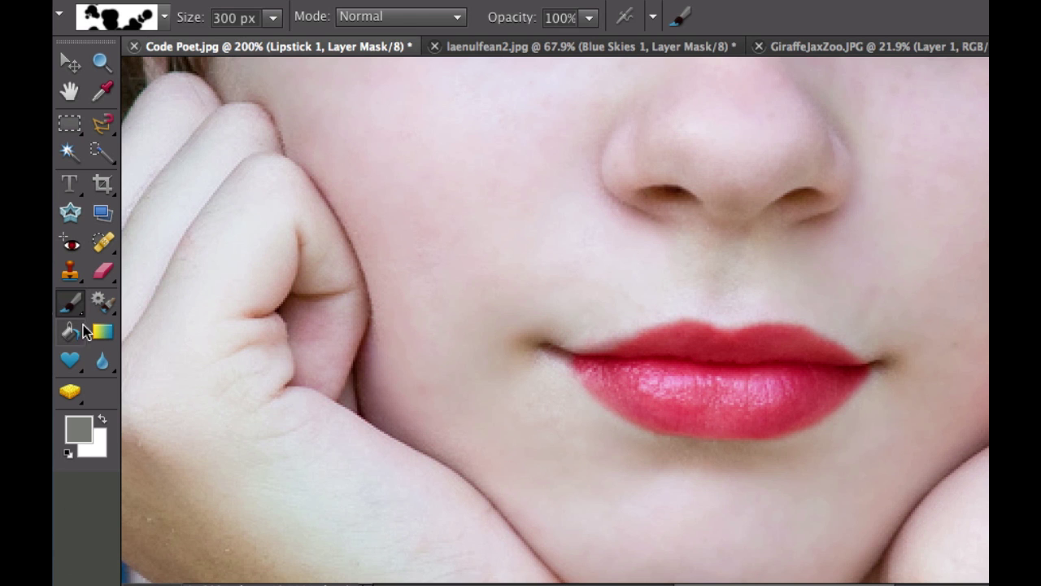
click(72, 304)
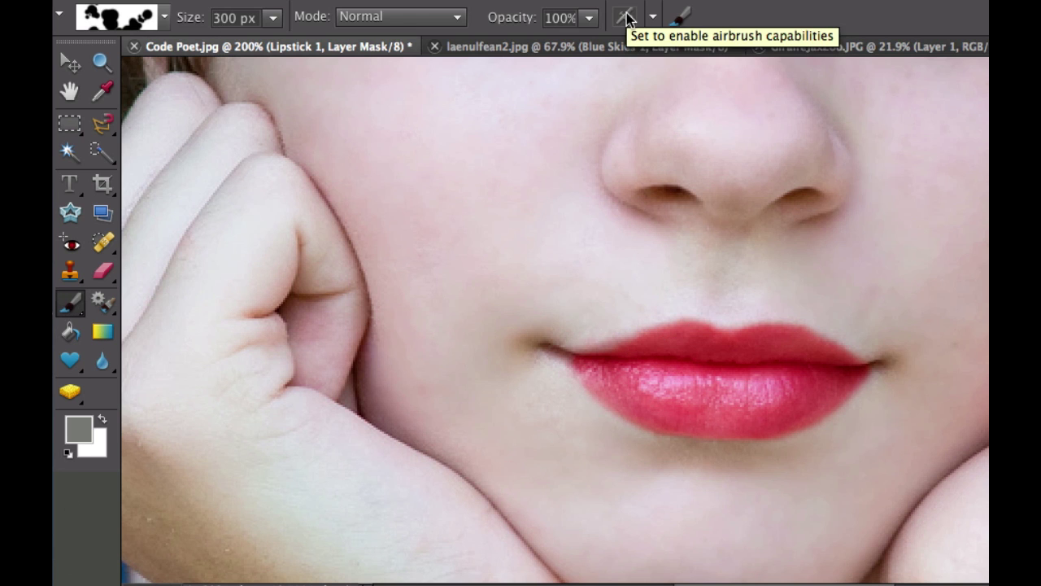
click(681, 17)
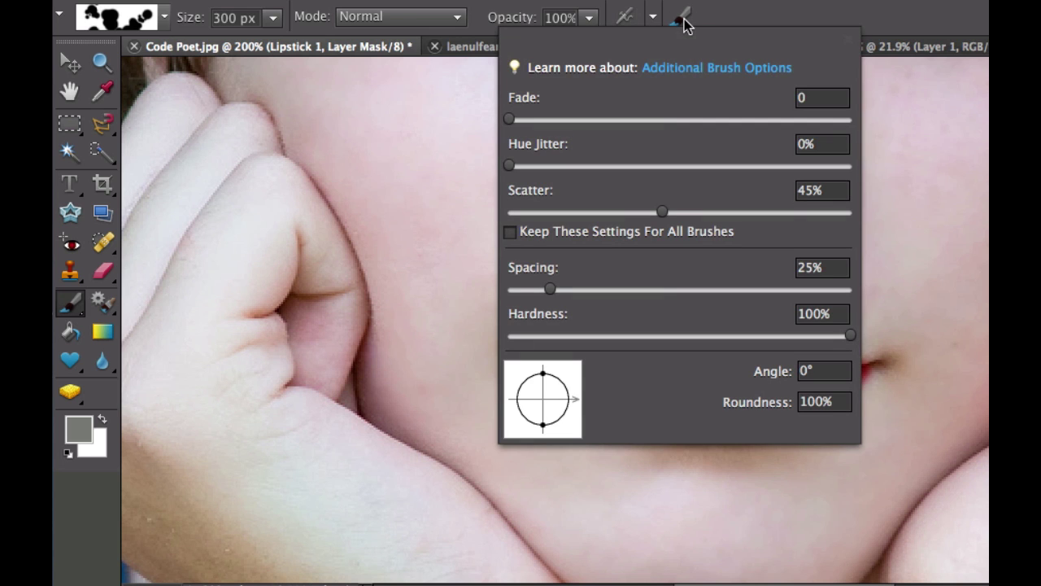
click(779, 16)
Return to the Smart Brush and look through its All Purpose effect presets beyond Lipstick.
click(106, 302)
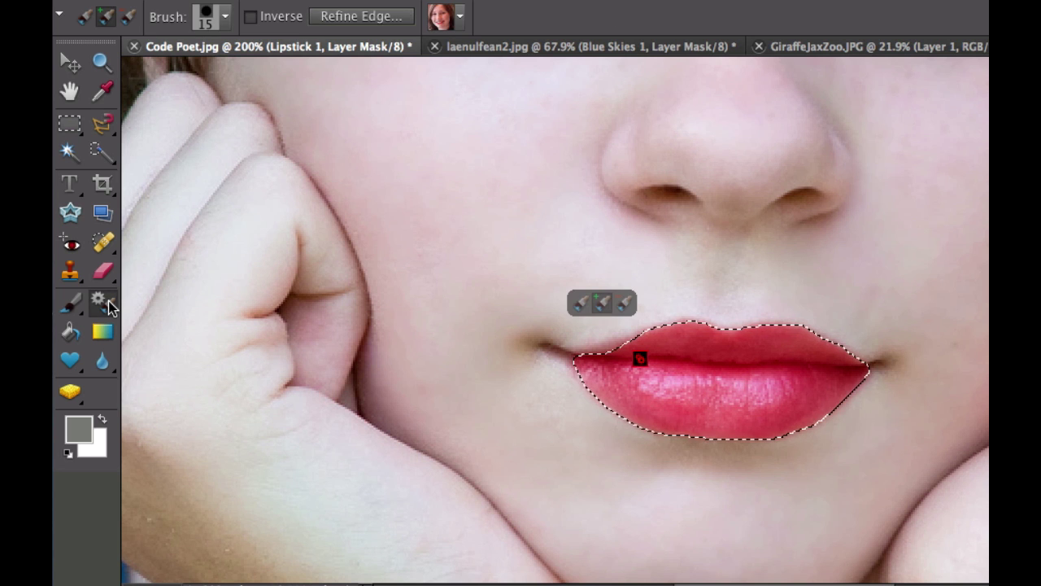
click(459, 16)
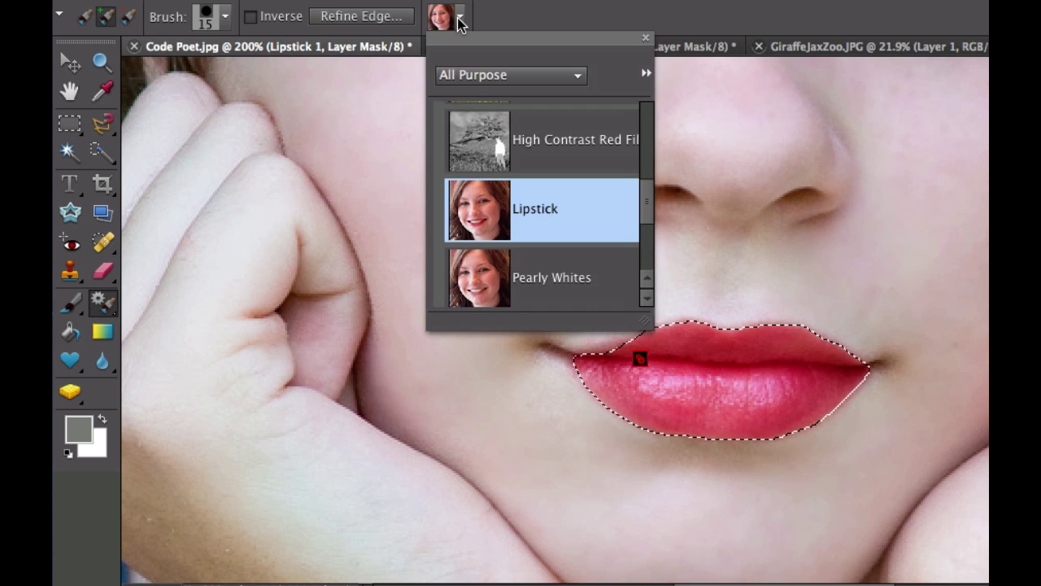
scroll(556, 163, down, 3)
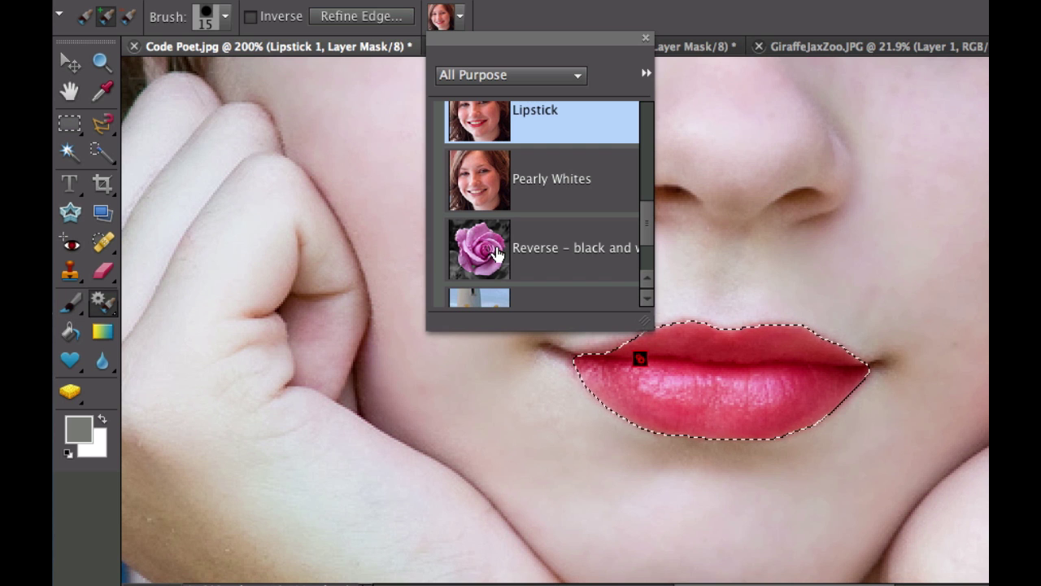
scroll(485, 252, down, 3)
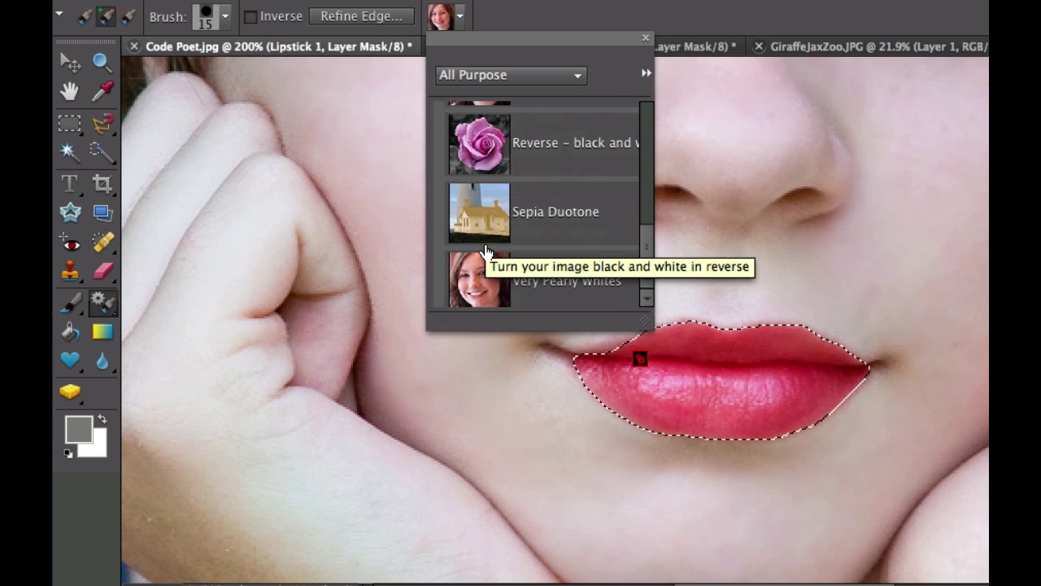